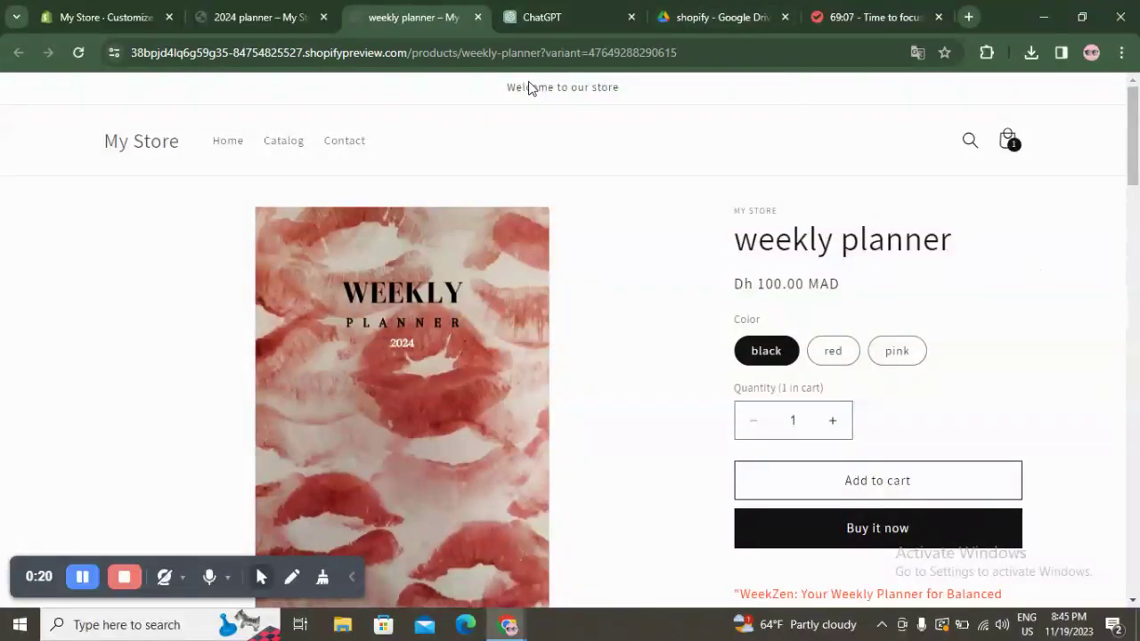
- Leave the weekly planner storefront preview and return to the 'My Store - Customize' theme editor
scroll(546, 312, "down", 5)
scroll(534, 292, "up", 5)
scroll(422, 356, "down", 2)
scroll(400, 362, "up", 2)
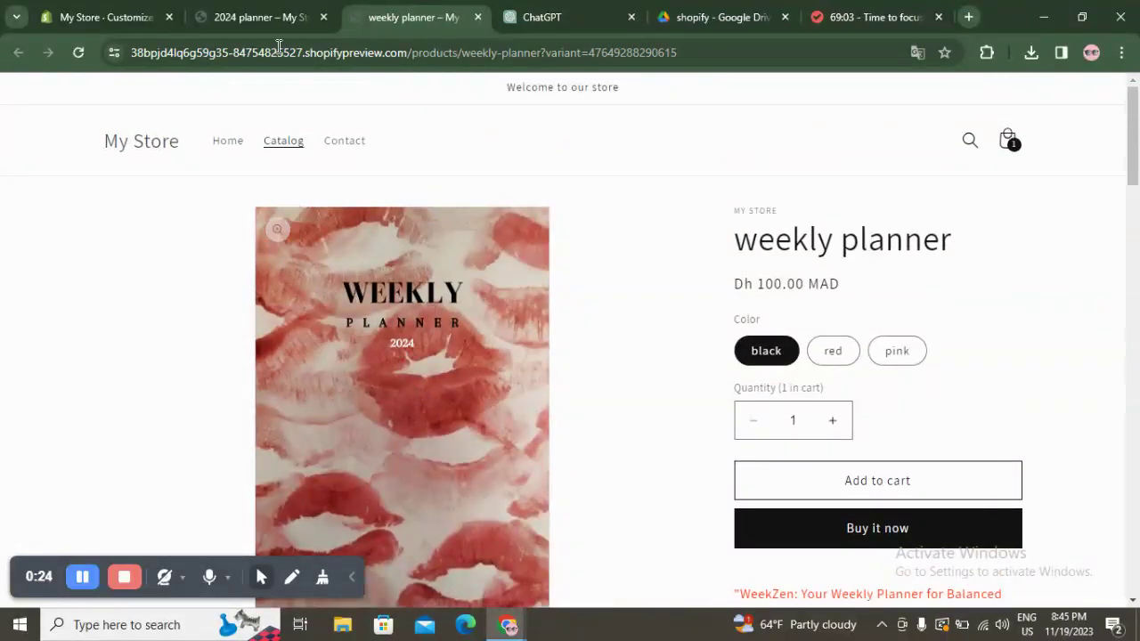
left_click(254, 17)
left_click(136, 13)
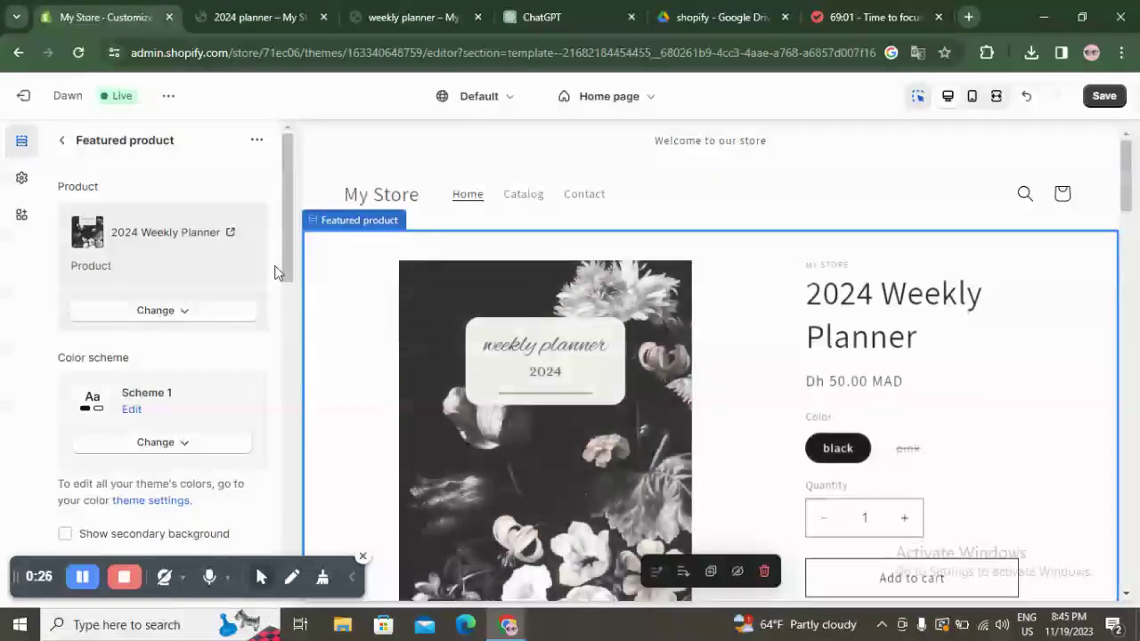
- Exit the theme editor without saving, then start a new product from the Products list
left_click(53, 89)
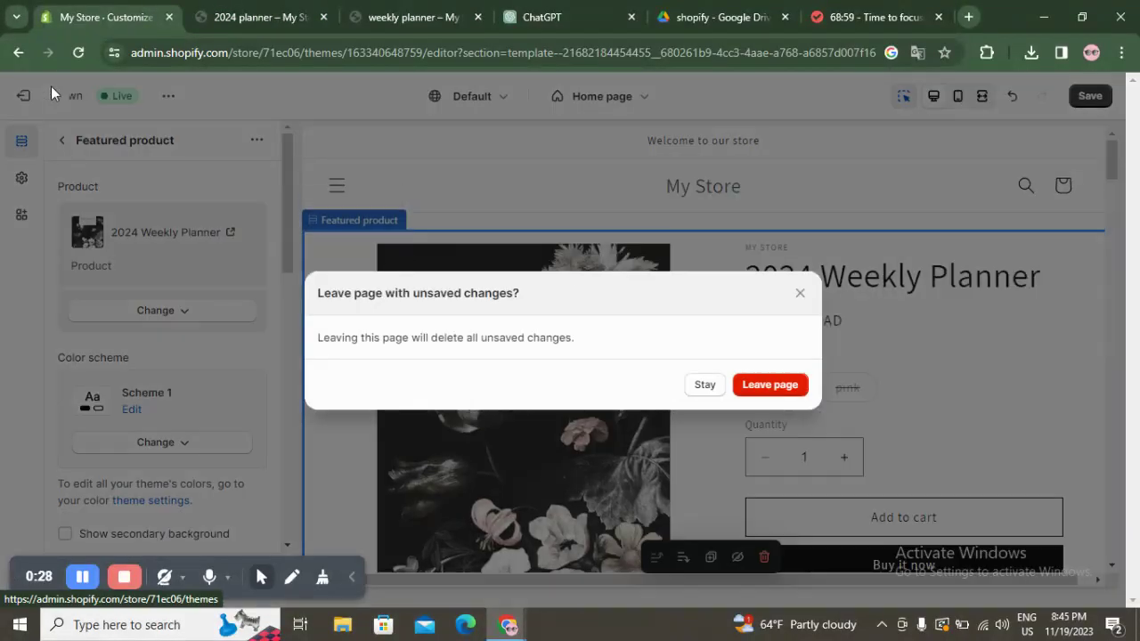
left_click(771, 385)
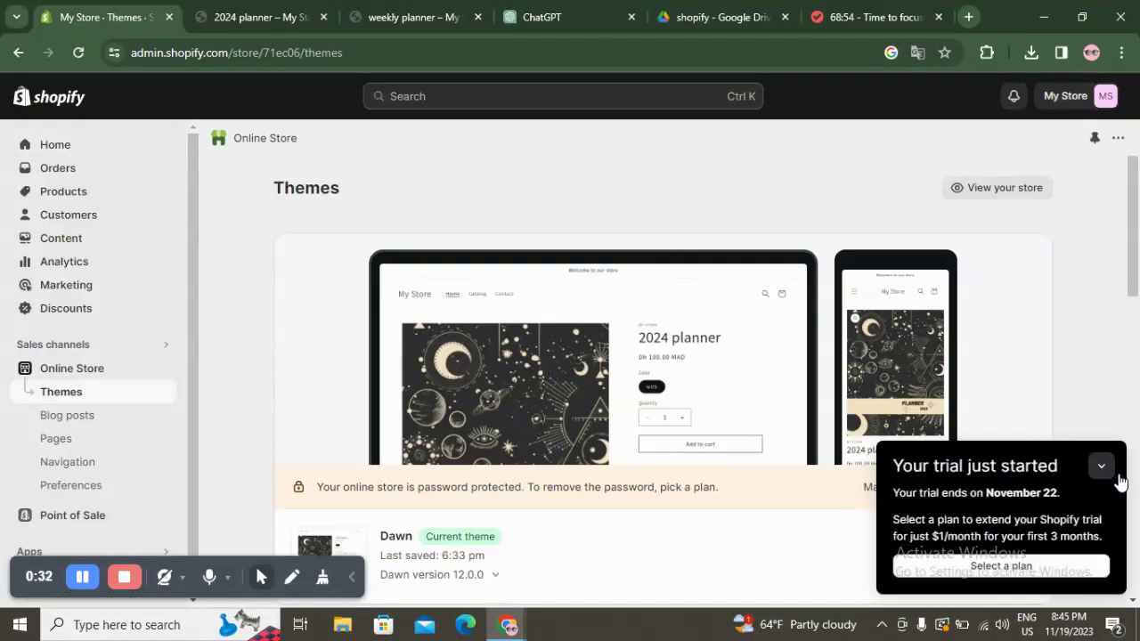
left_click(61, 146)
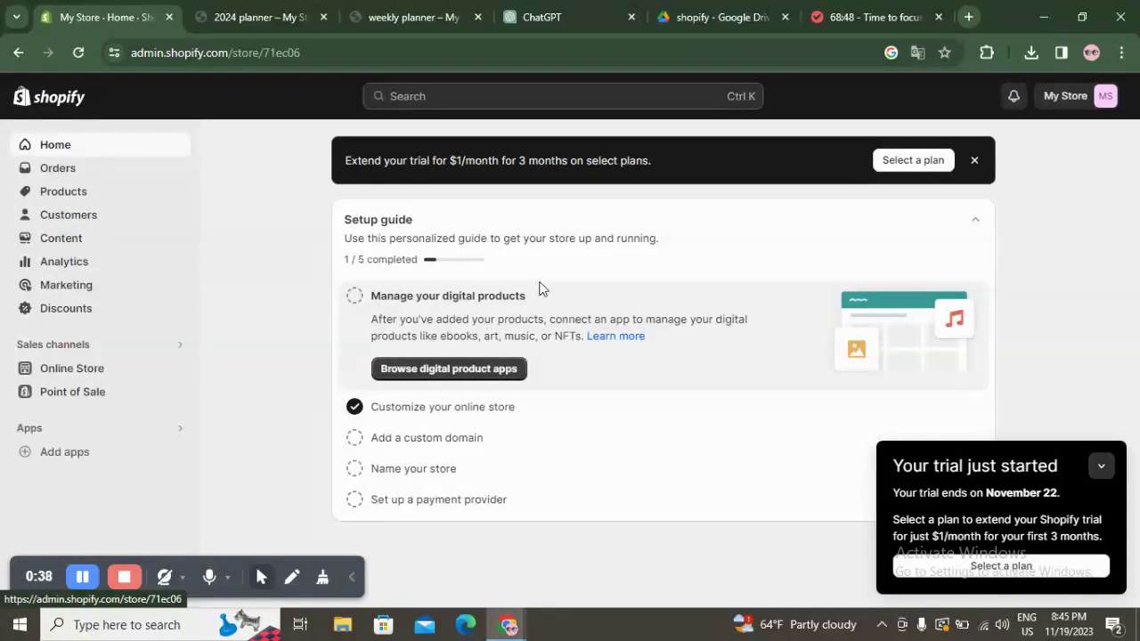
left_click(71, 192)
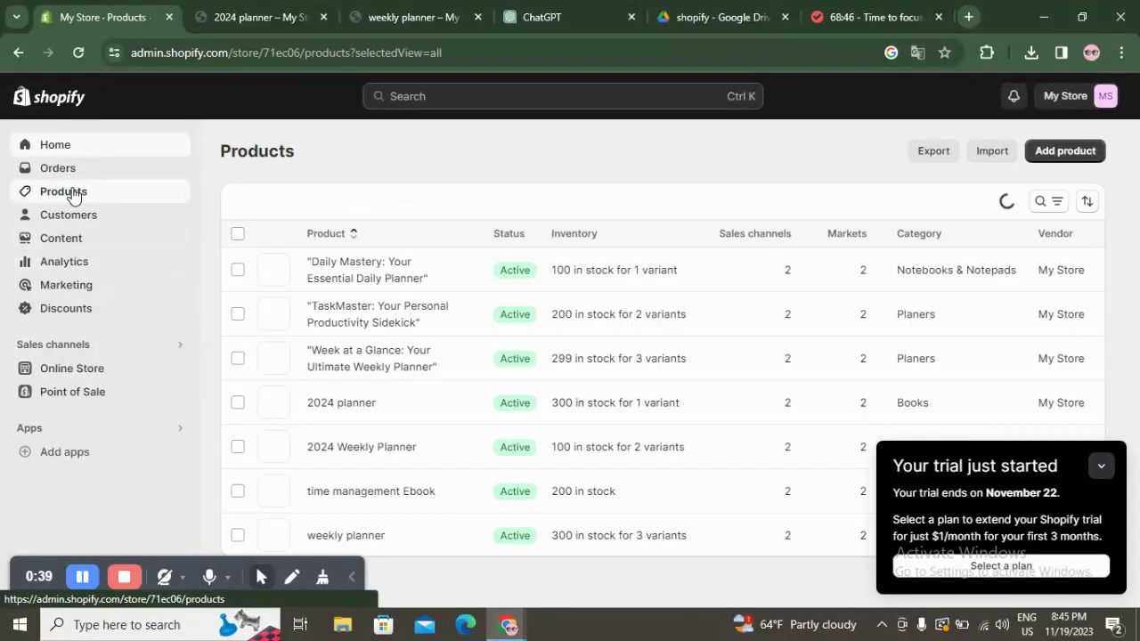
left_click(1101, 470)
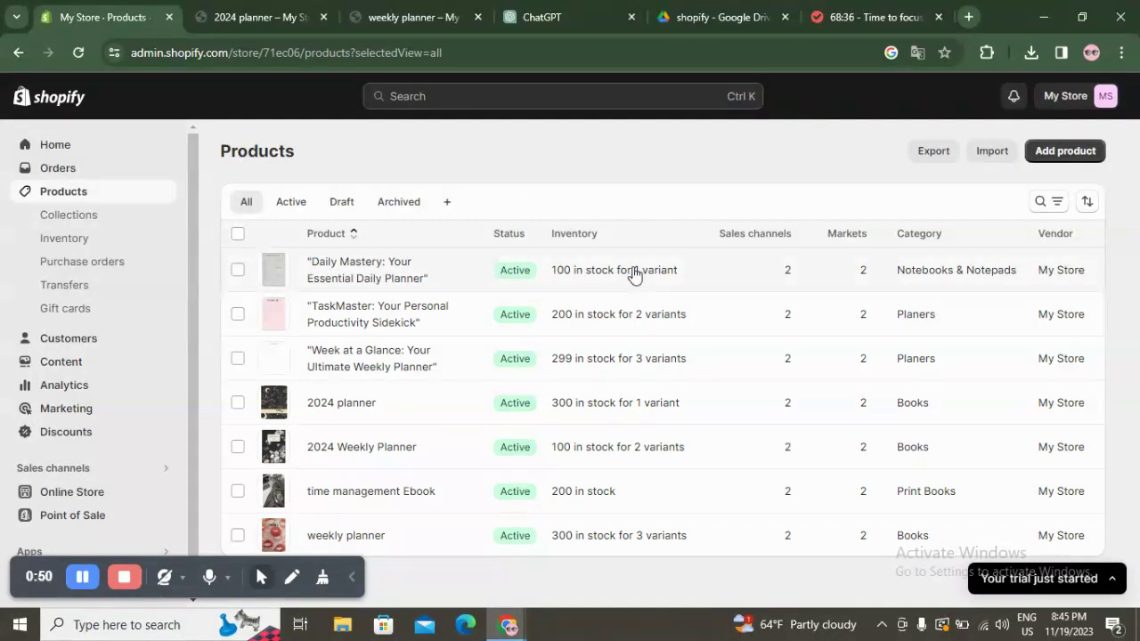
left_click(1072, 153)
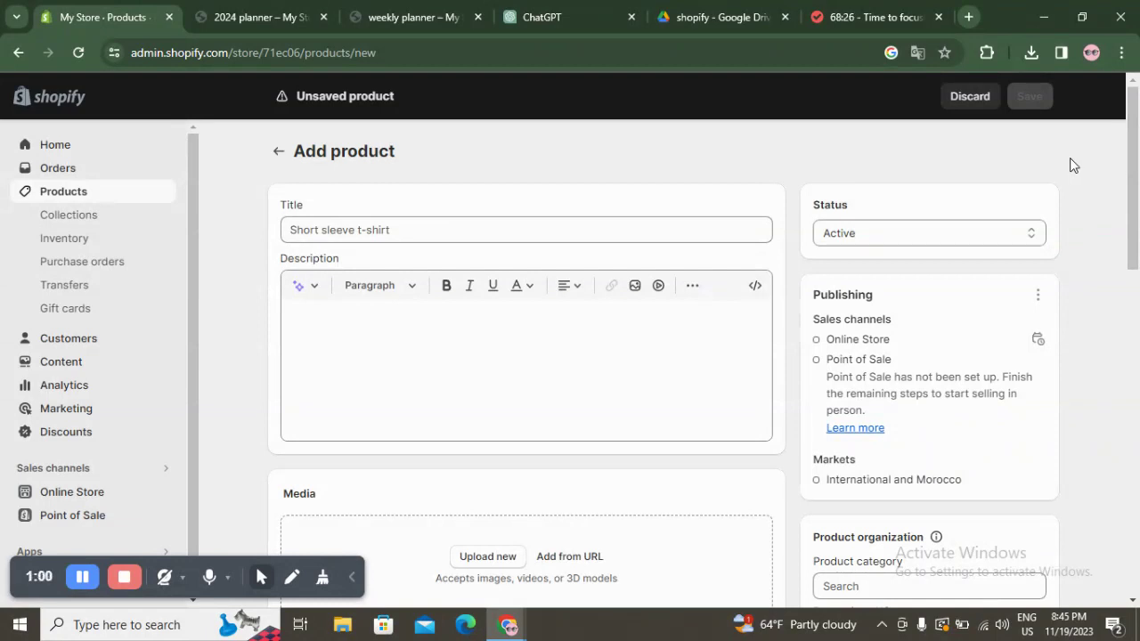
- Load canva.com in a new browser tab, then go back to the My Store product form
left_click(969, 16)
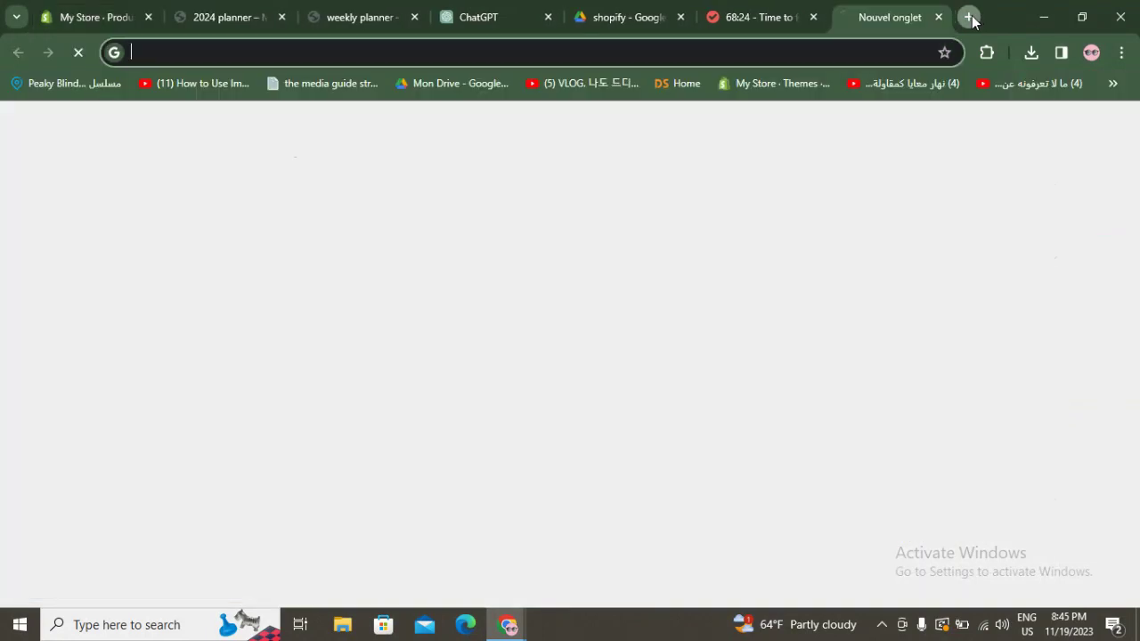
type("c")
key("Down")
key("Down")
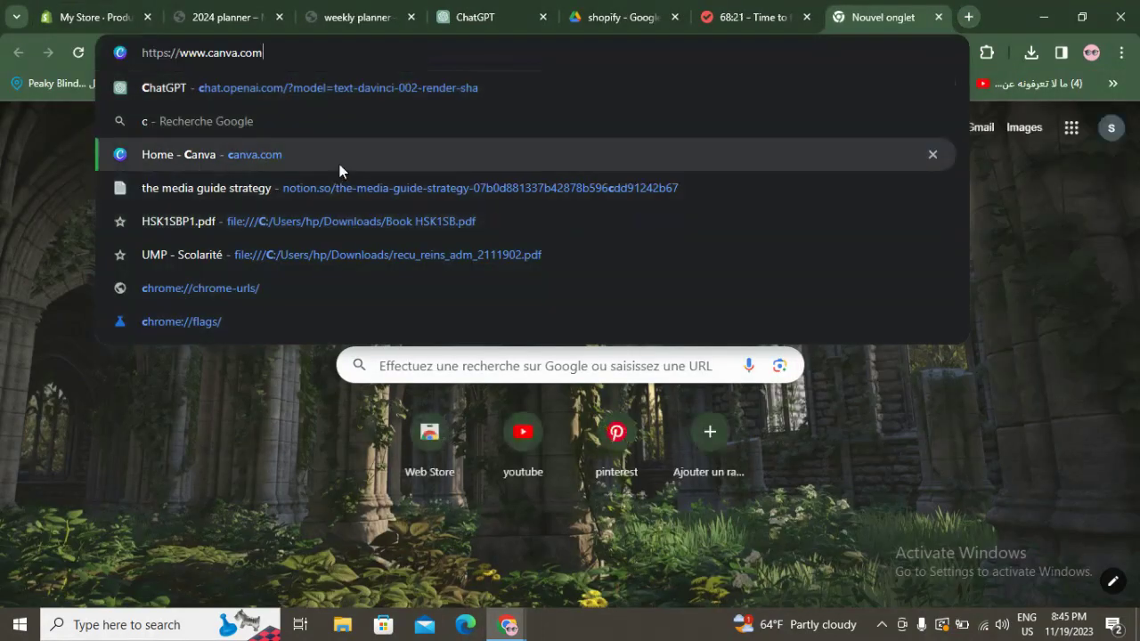
key("Return")
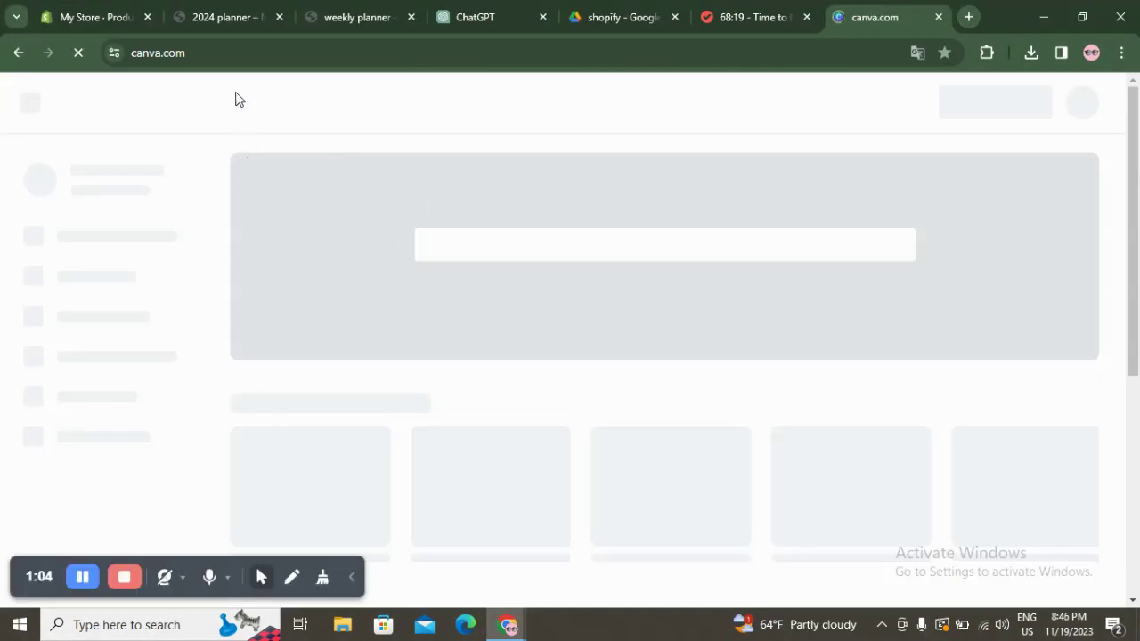
left_click(116, 7)
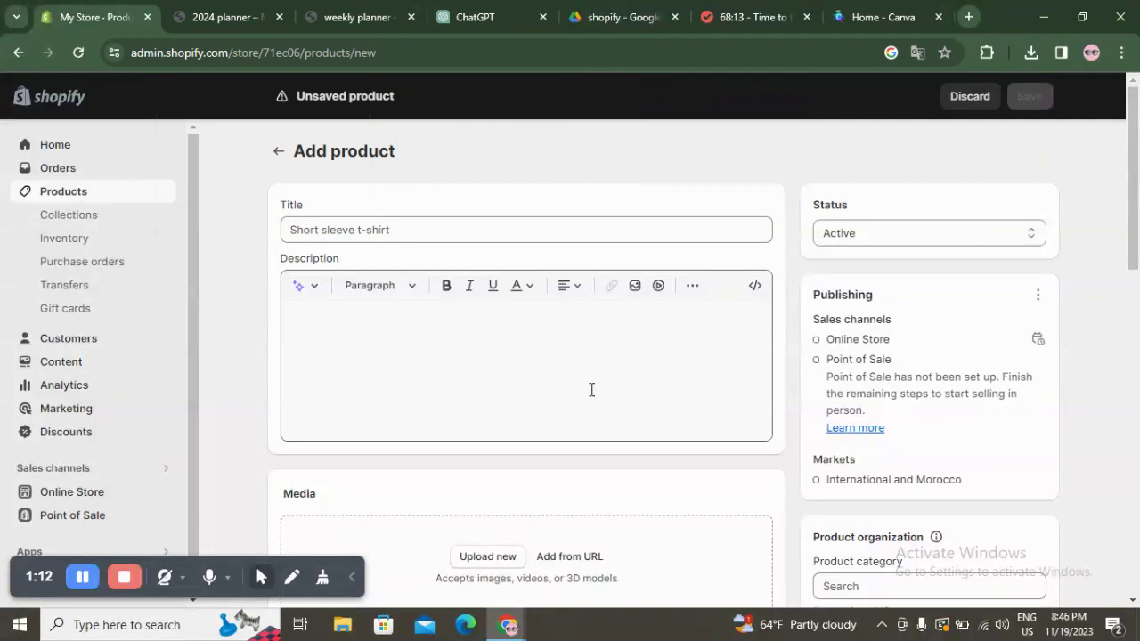
- Upload the floral weekly planner cover image to the product's Media
scroll(591, 389, "down", 2)
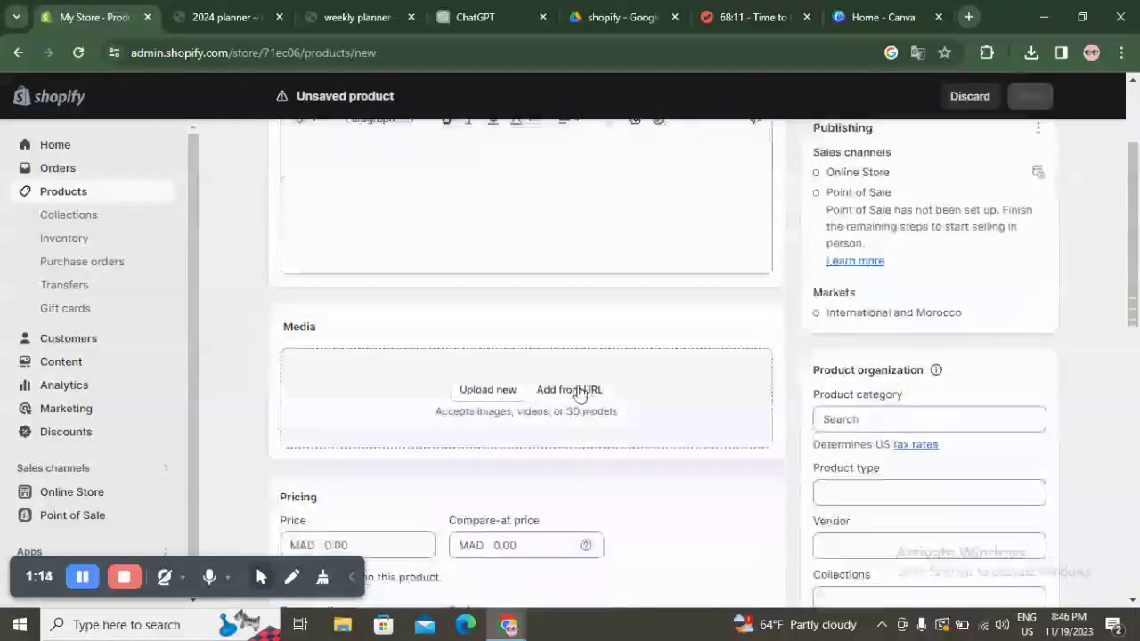
left_click(498, 390)
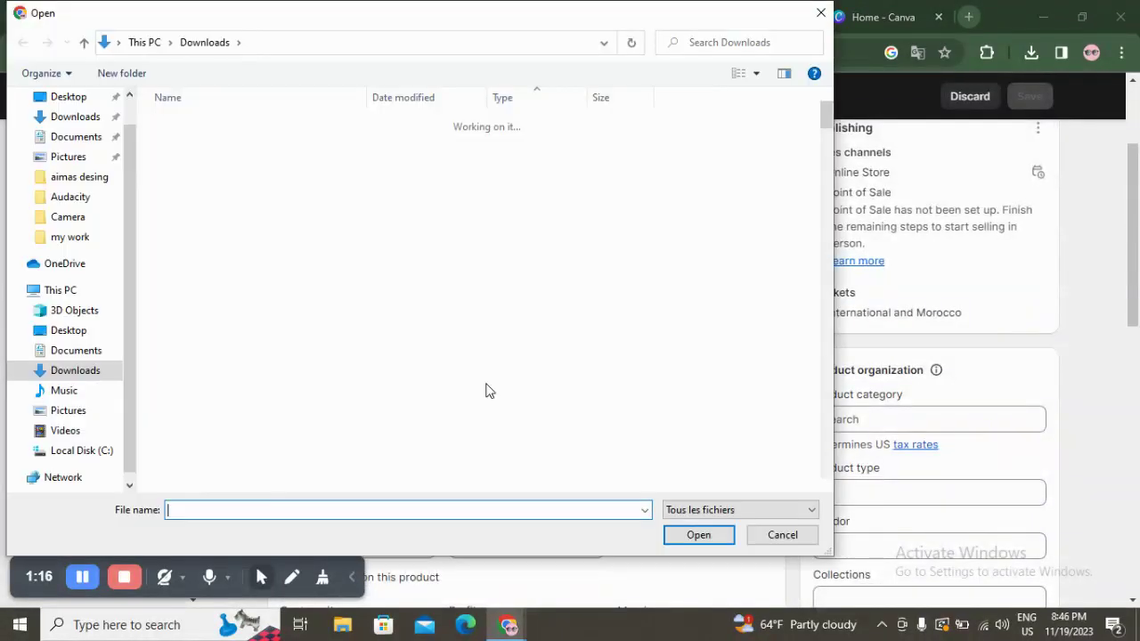
double_click(431, 232)
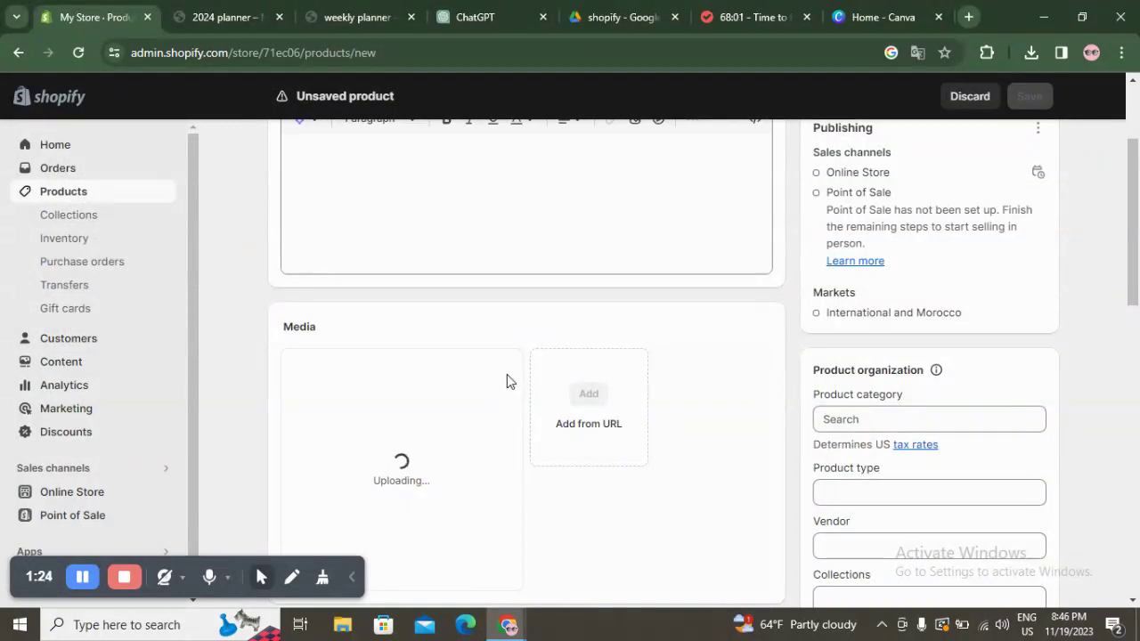
- Enter 'Weekly planner' as the product title
scroll(517, 401, "down", 1)
scroll(523, 409, "up", 3)
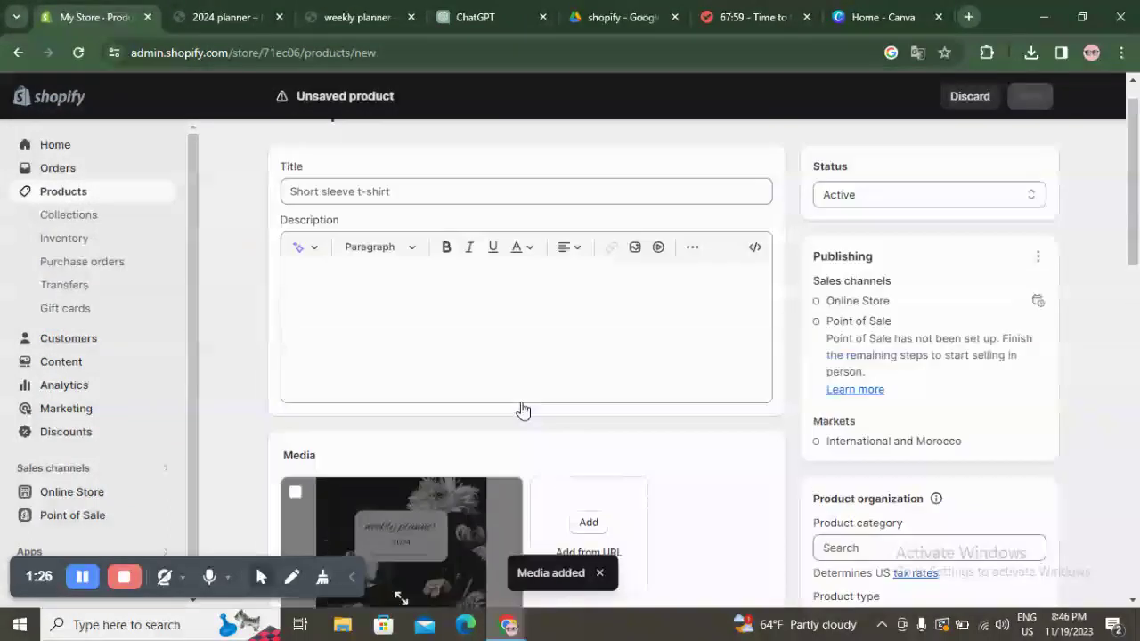
scroll(489, 504, "down", 1)
scroll(509, 173, "up", 1)
left_click(539, 232)
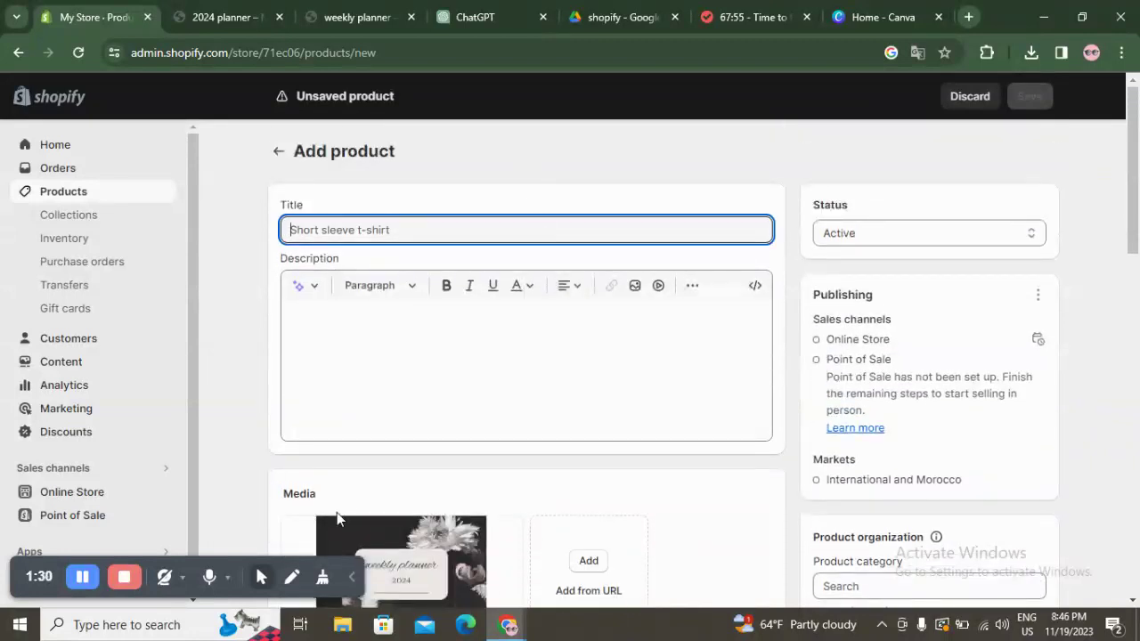
type("Wee")
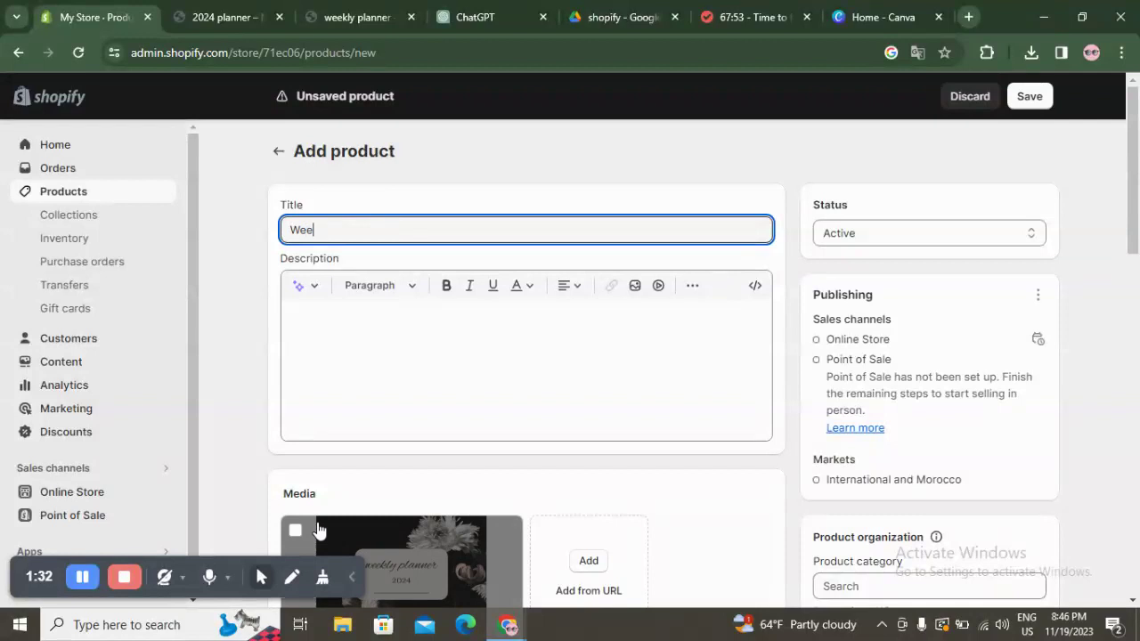
type("kly planner")
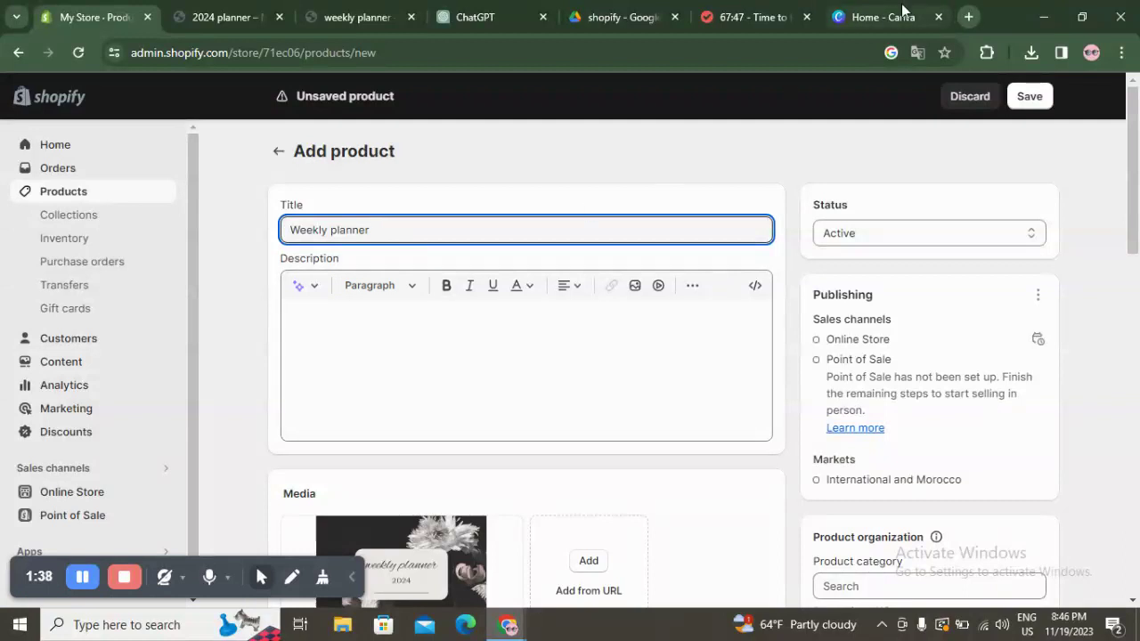
left_click(481, 16)
- Copy ChatGPT's planner description from 'Introducing' to 'today!' and head back to the store tab
scroll(621, 327, "up", 5)
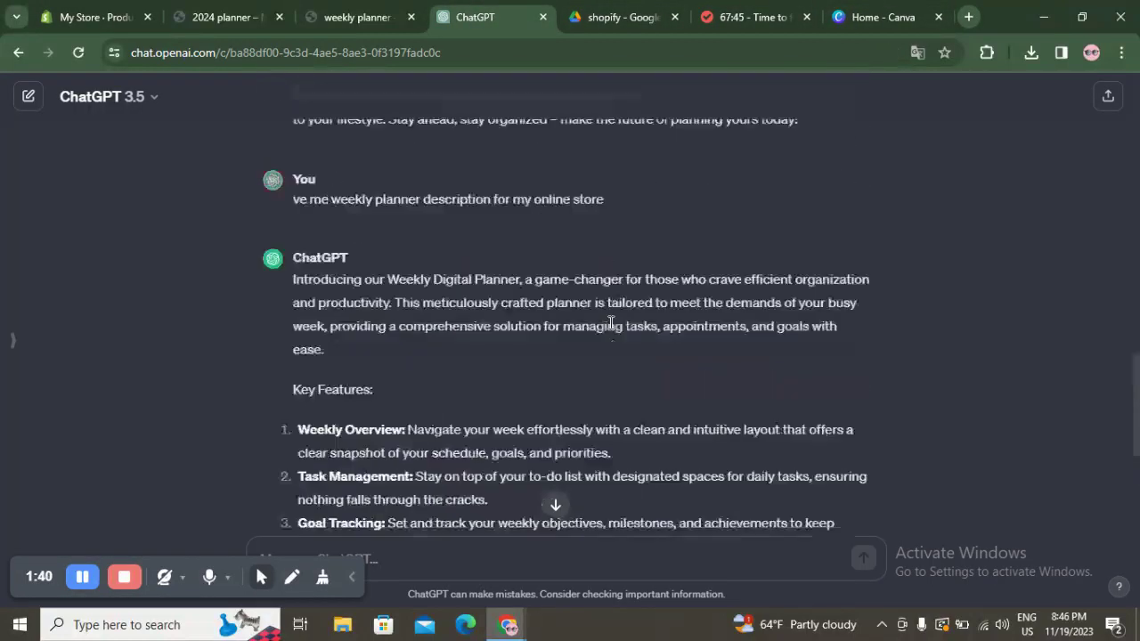
left_click_drag(339, 339, 789, 359)
left_click(663, 368)
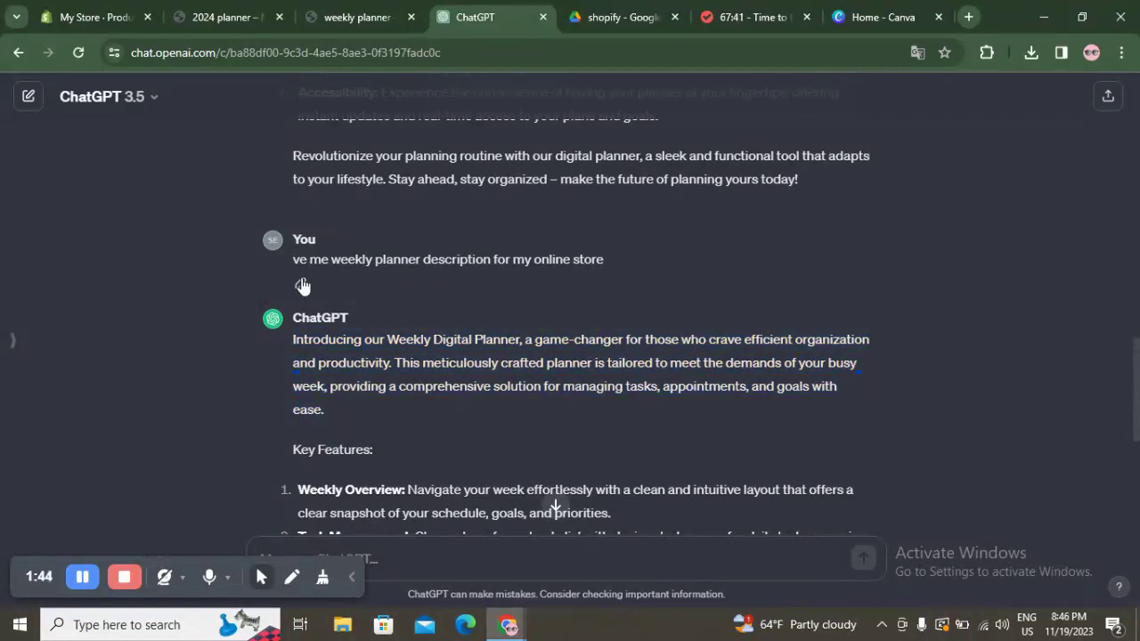
left_click_drag(360, 260, 606, 259)
left_click_drag(641, 311, 692, 463)
scroll(681, 360, "down", 2)
scroll(686, 365, "down", 3)
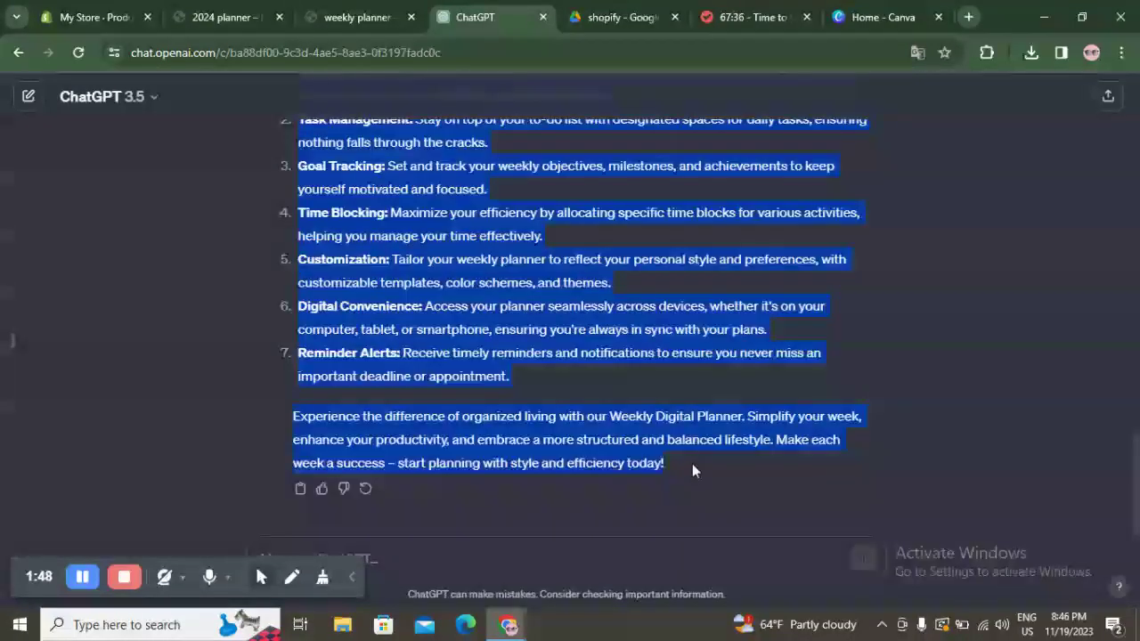
right_click(463, 457)
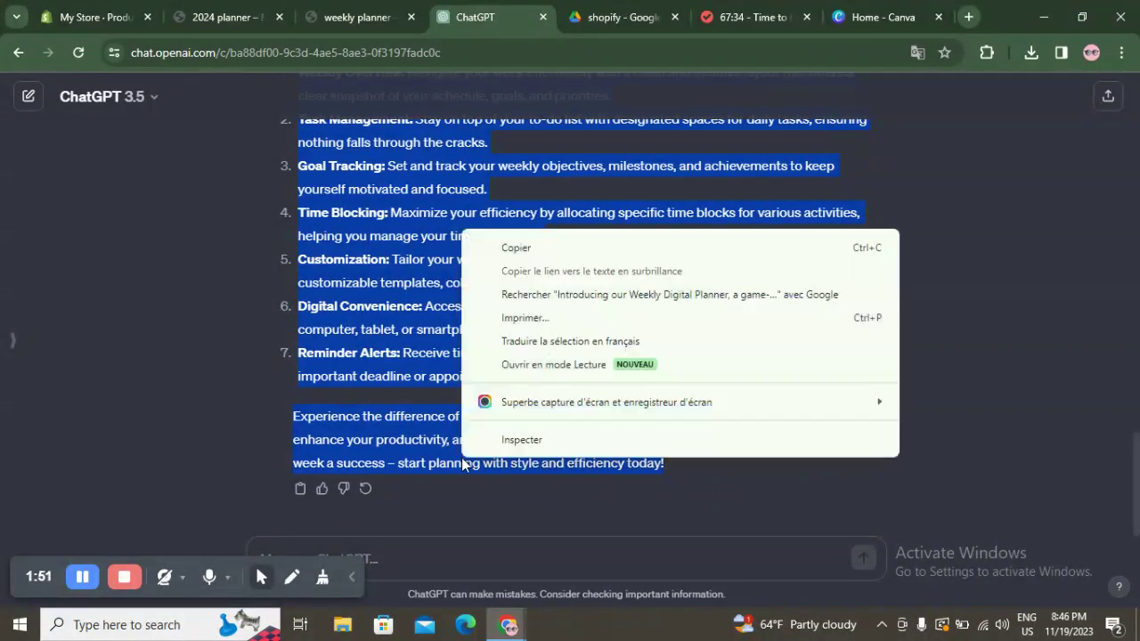
left_click(517, 249)
left_click(271, 9)
left_click(77, 18)
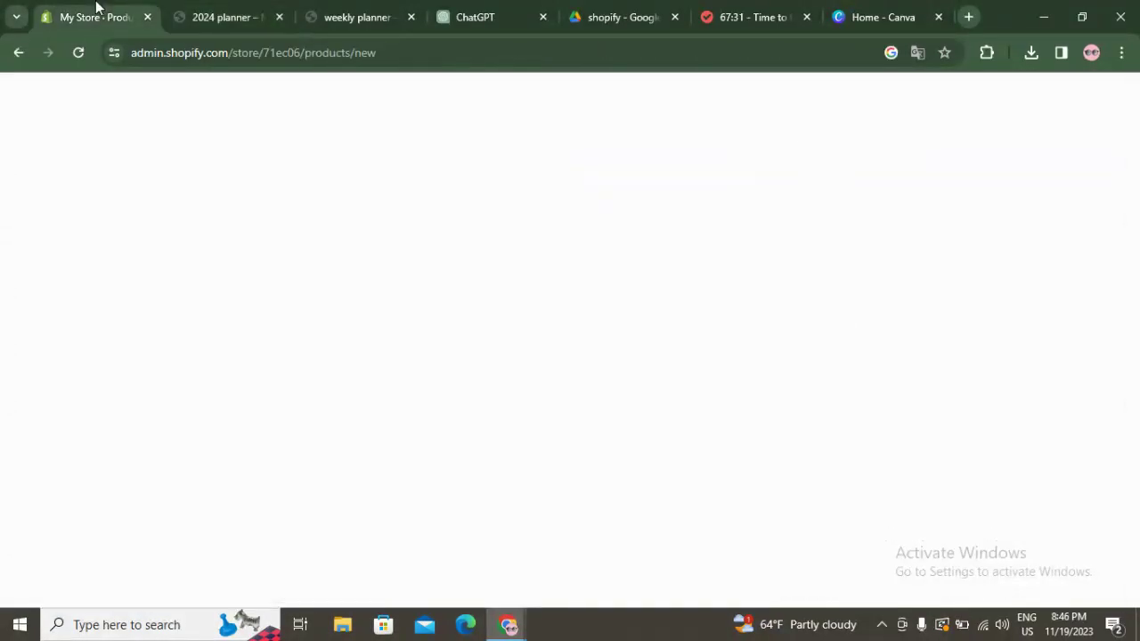
- Paste the copied planner description into the Description field and check its alignment options
left_click(384, 311)
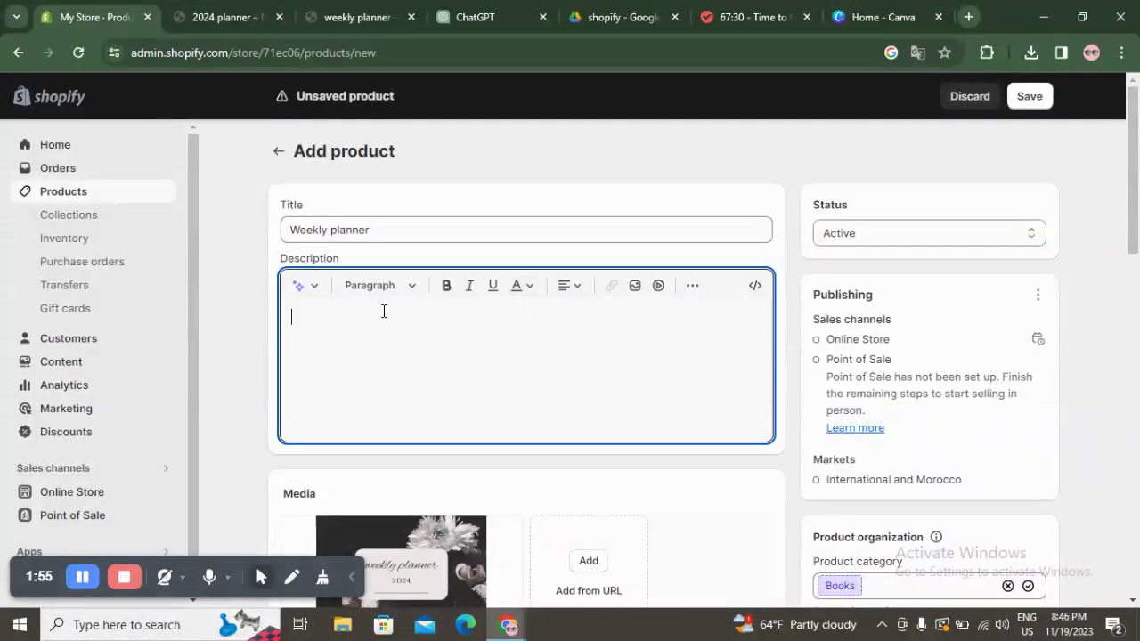
right_click(348, 345)
left_click(494, 218)
scroll(470, 501, "up", 3)
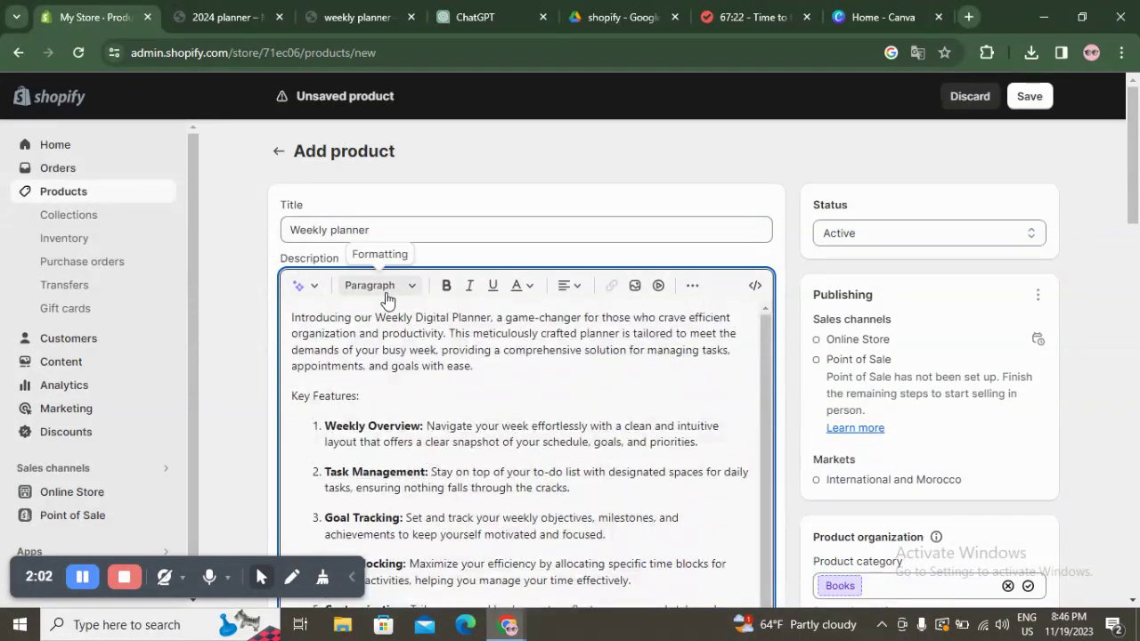
left_click(315, 292)
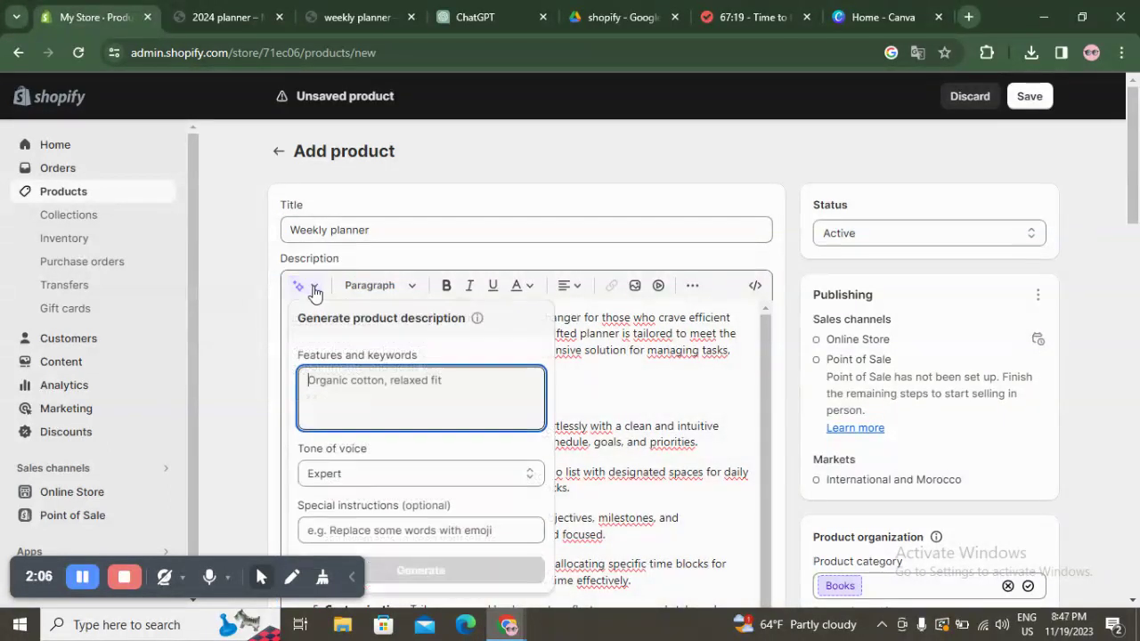
left_click(577, 288)
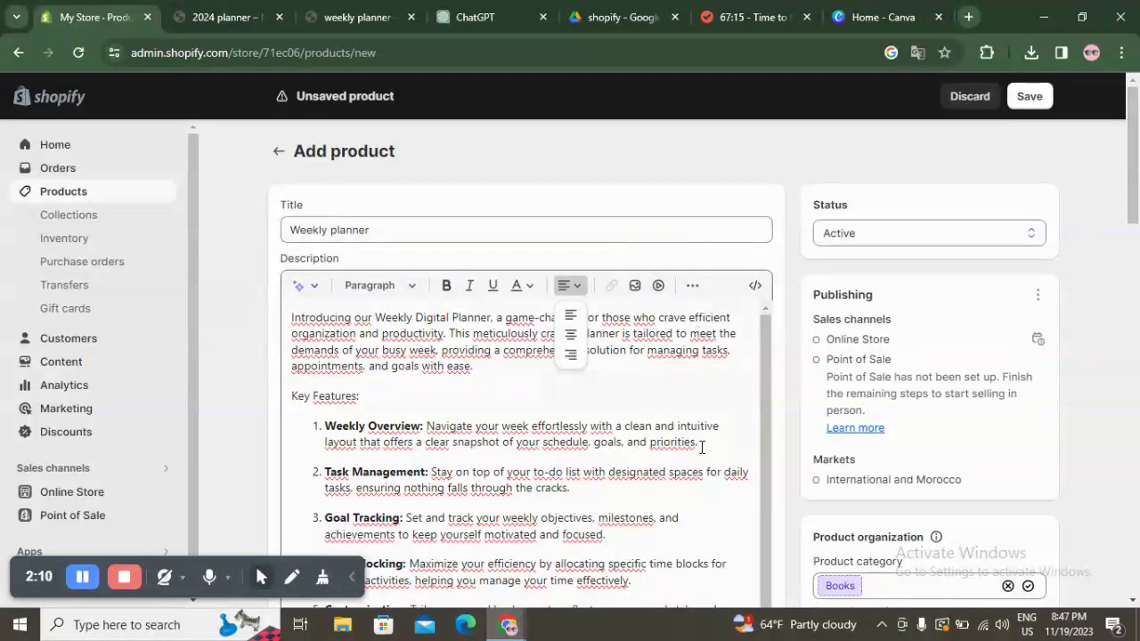
left_click(630, 403)
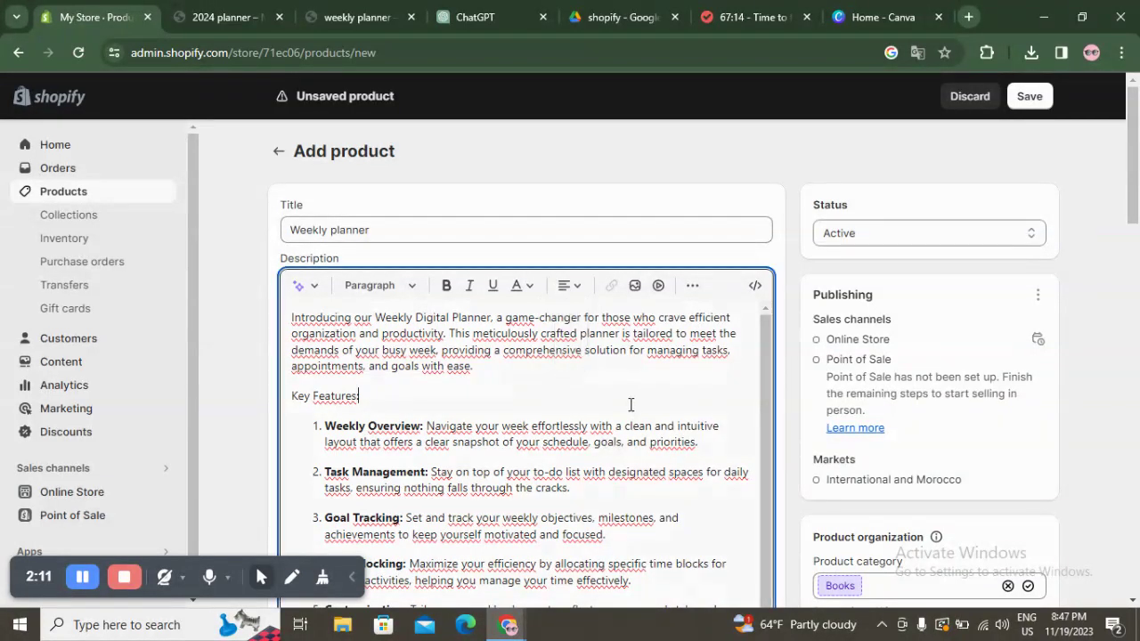
- Bold the Key Features heading and the feature list with Ctrl+B
triple_click(320, 395)
left_click(445, 285)
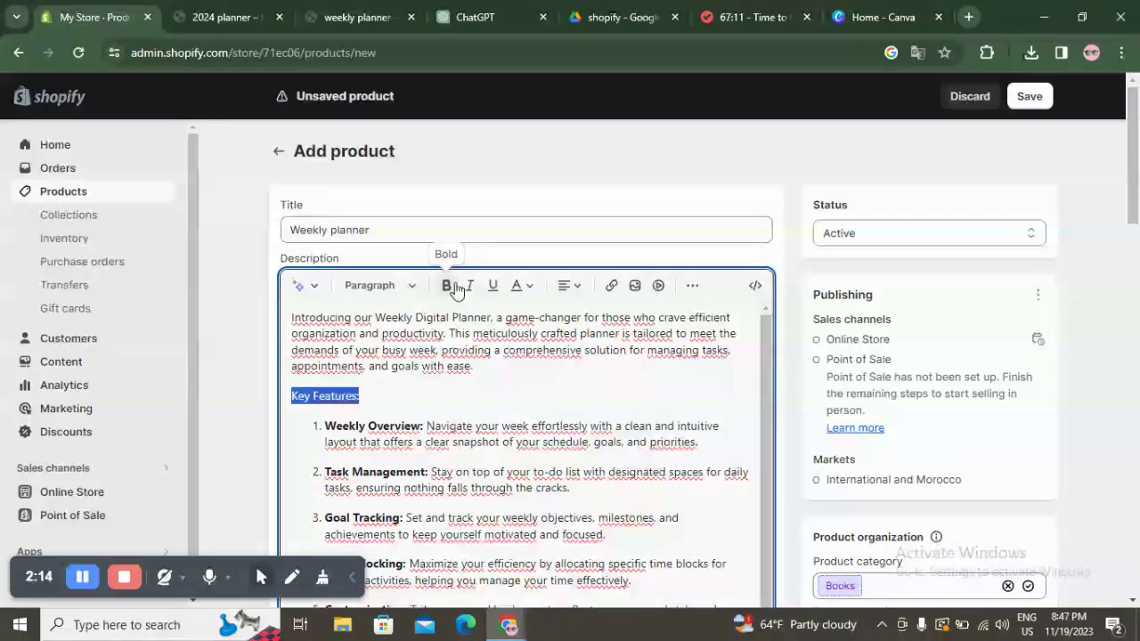
key("shift+Down")
key("shift+Down")
key("shift+Down")
key("shift+Down")
key("shift+Down")
key("shift+Down")
key("shift+Down")
key("shift+Down")
key("shift+Down")
key("ctrl+b")
left_click(426, 407)
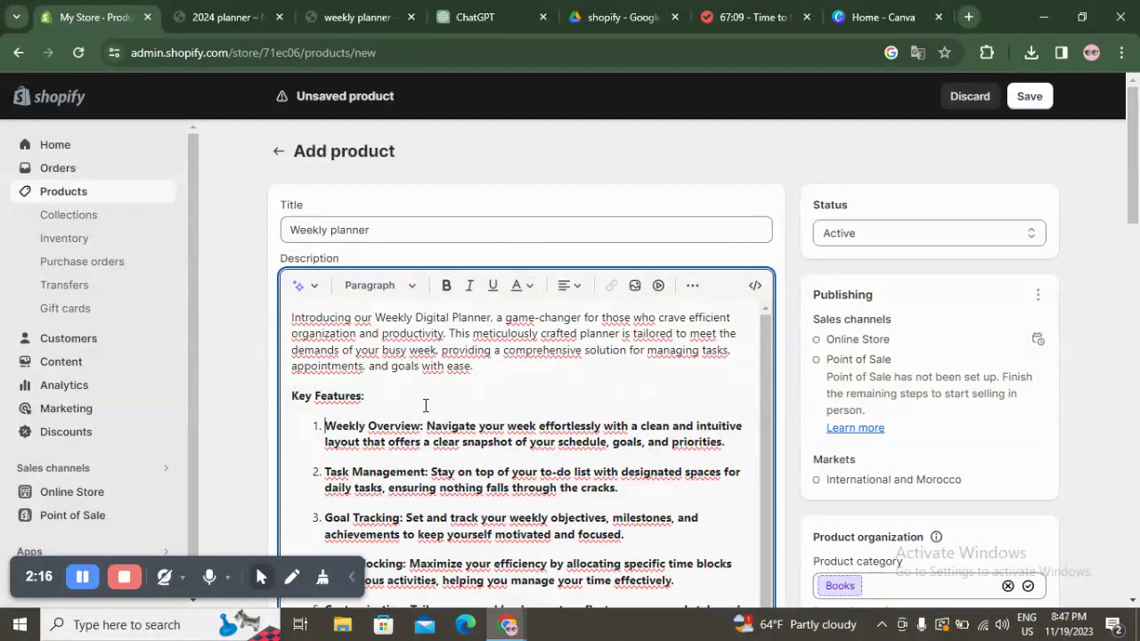
- Reselect the Key Features heading through the feature list and remove their bold
triple_click(323, 398)
double_click(342, 408)
triple_click(341, 398)
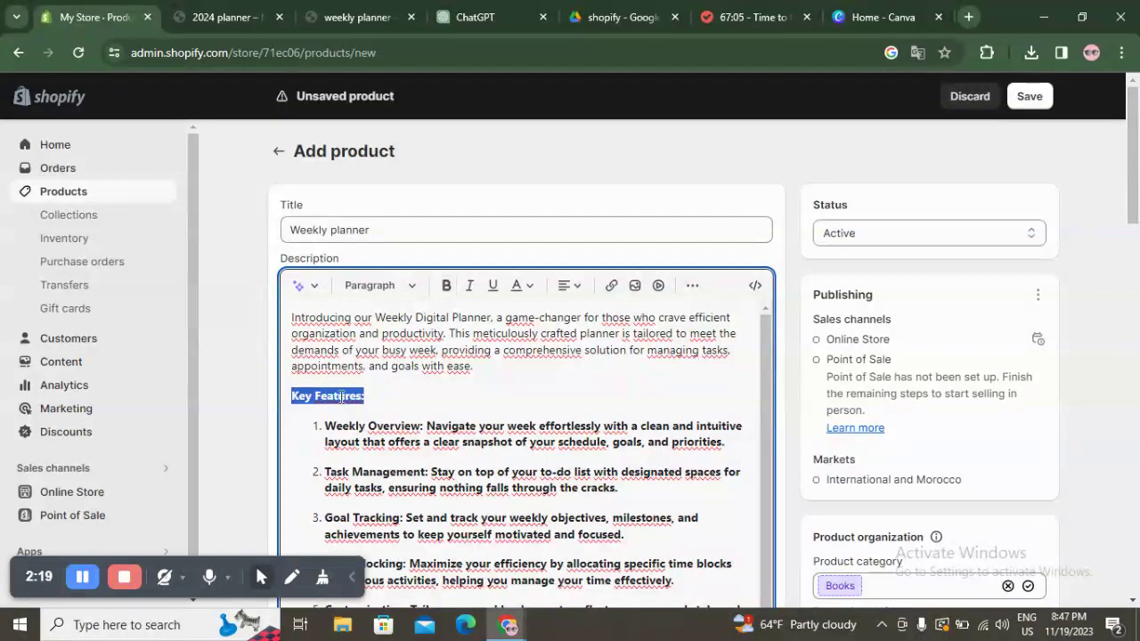
left_click(450, 291)
left_click(448, 287)
key("ctrl+shift+End")
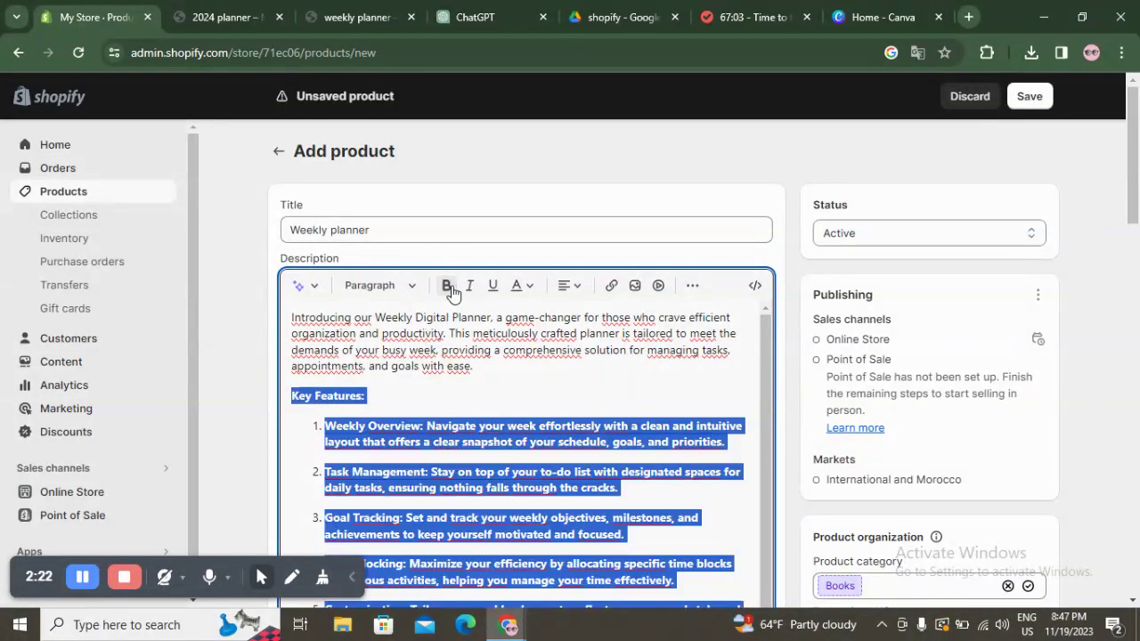
left_click(450, 288)
left_click(418, 398)
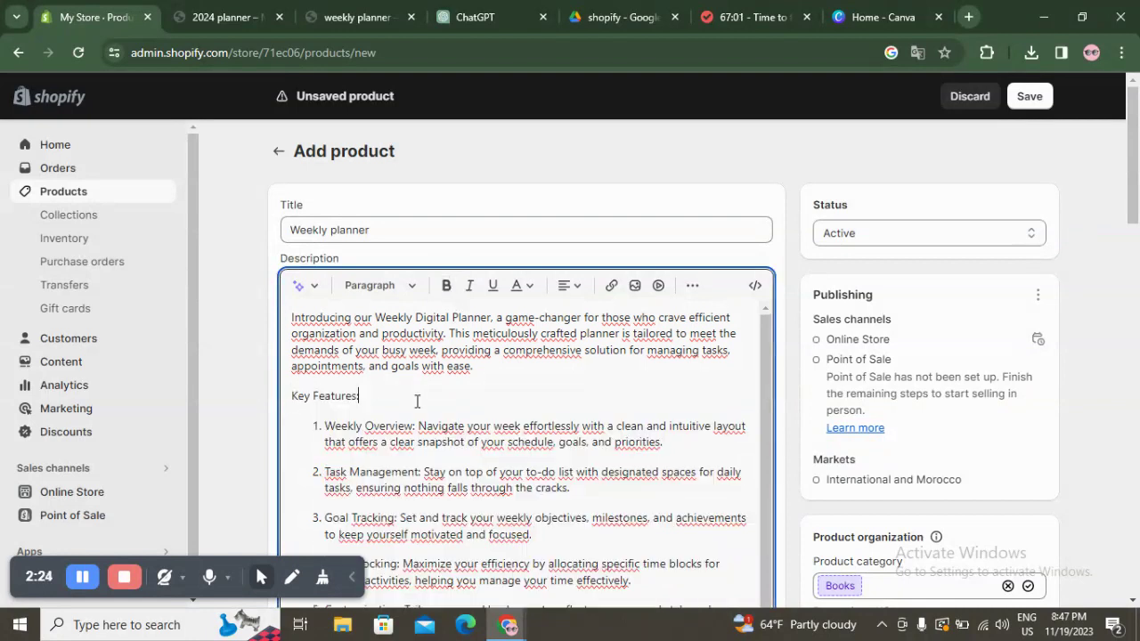
- Select from Key Features to the list end again and leave it as plain text
double_click(328, 396)
left_click_drag(367, 395, 299, 392)
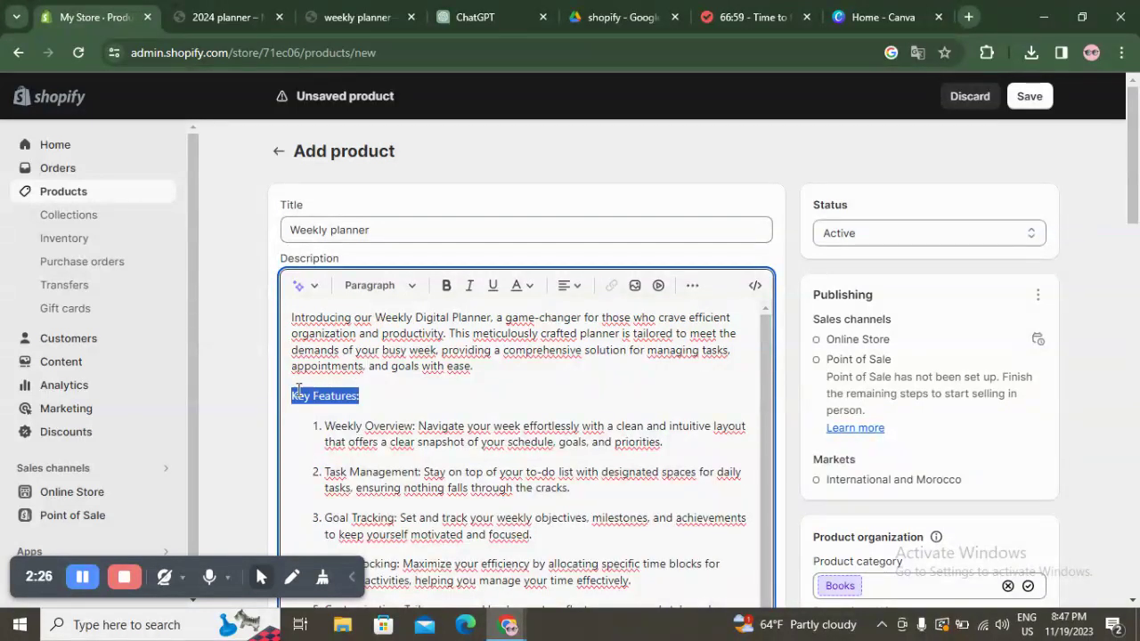
key("ctrl+shift+End")
left_click(447, 287)
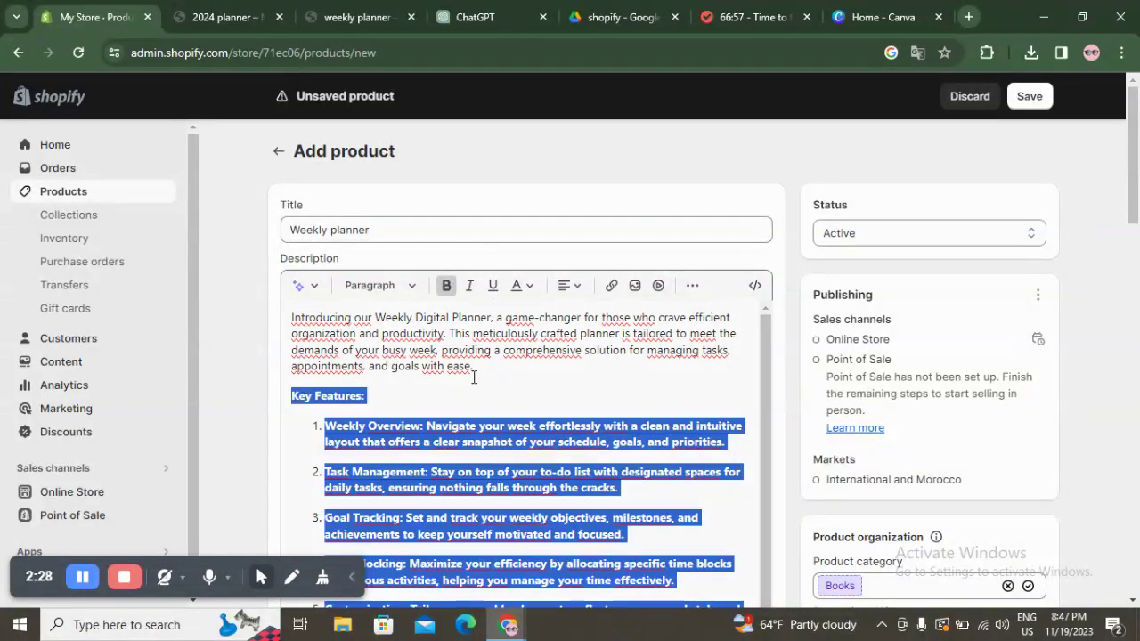
left_click(447, 286)
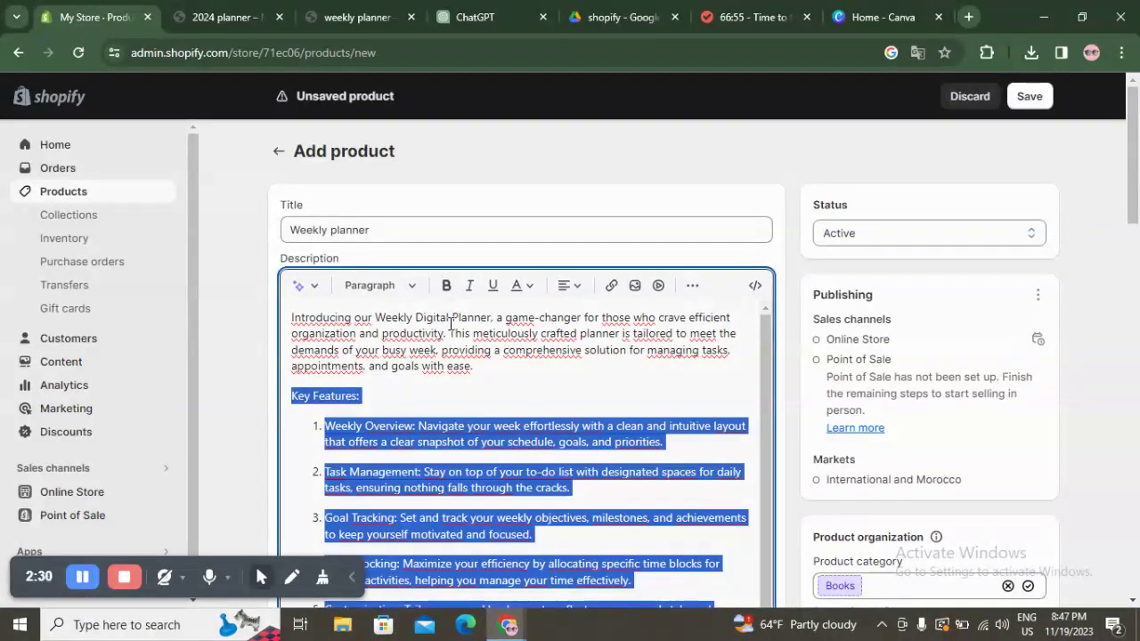
left_click(365, 383)
- Select the Key Features heading and bring up the text colour choices
left_click_drag(364, 394, 303, 398)
left_click(357, 395)
left_click(521, 285)
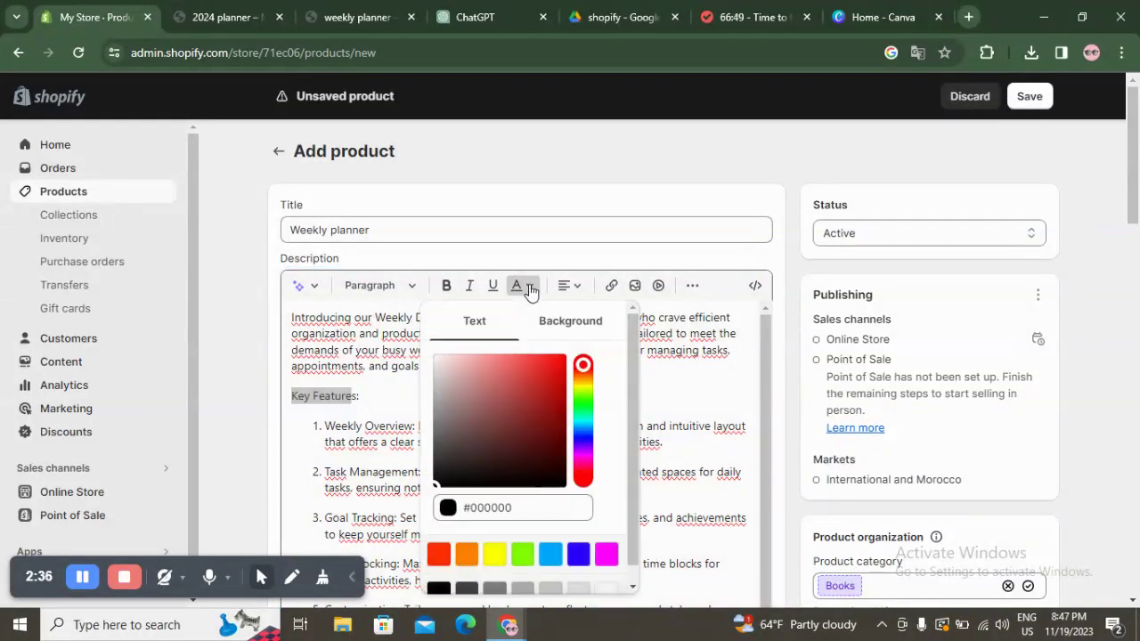
scroll(709, 393, "down", 10)
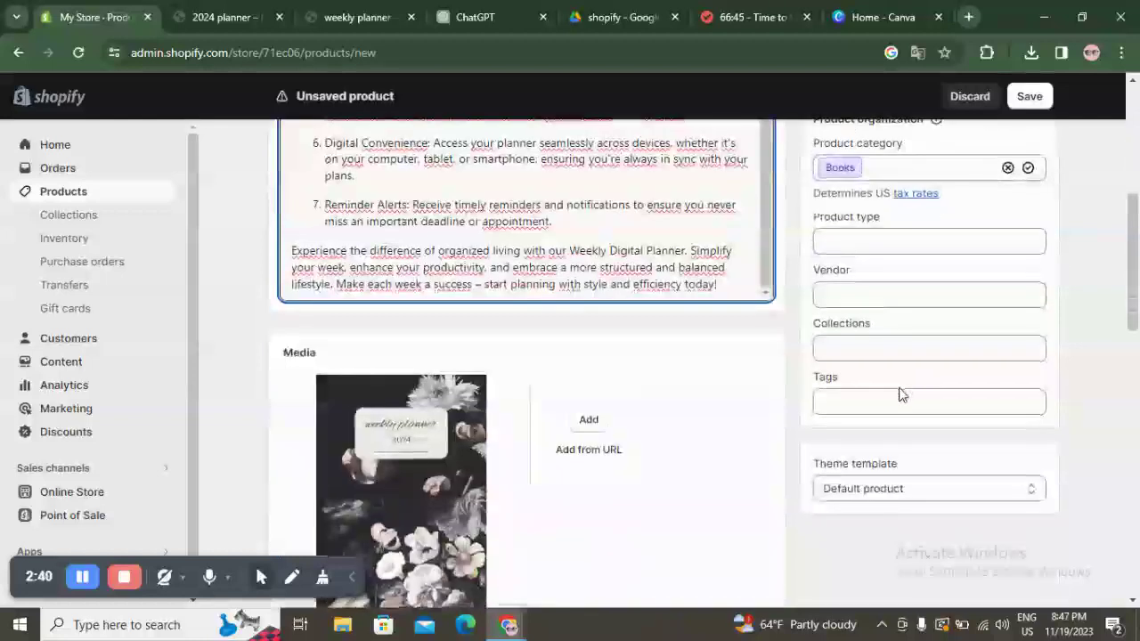
- Set the product price to 100.00 MAD
scroll(669, 437, "down", 3)
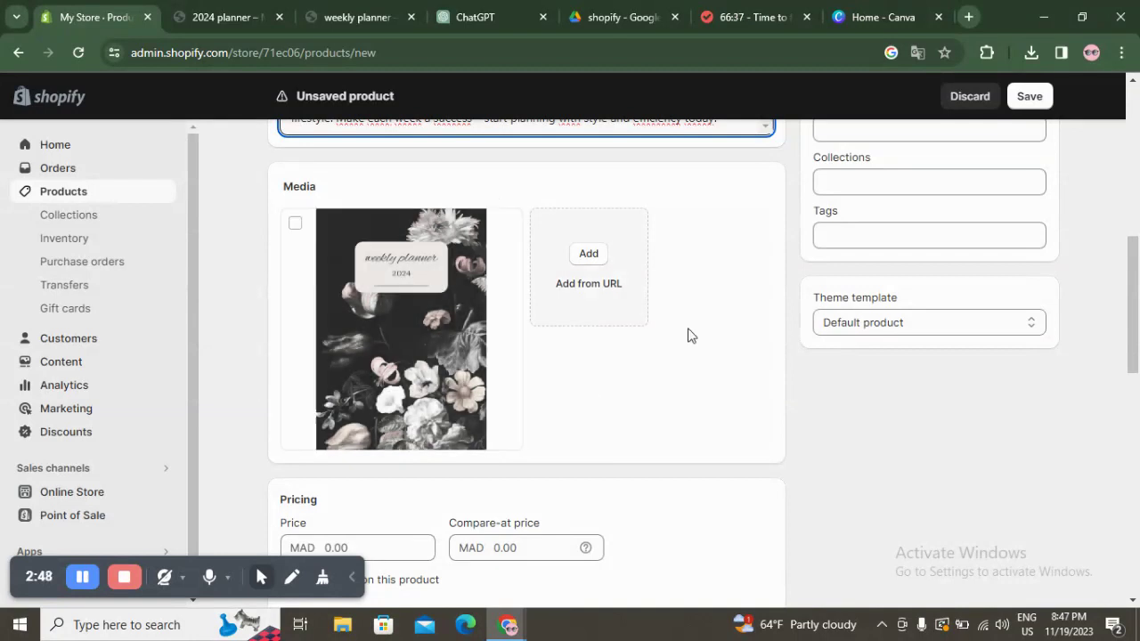
scroll(592, 404, "down", 2)
scroll(593, 404, "down", 1)
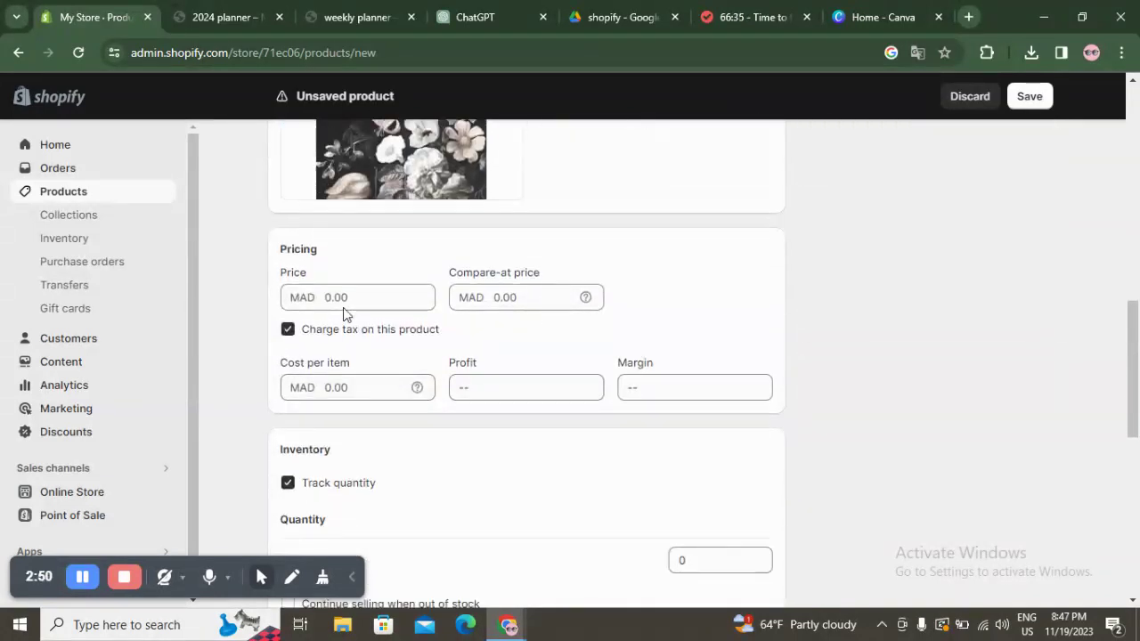
left_click(359, 297)
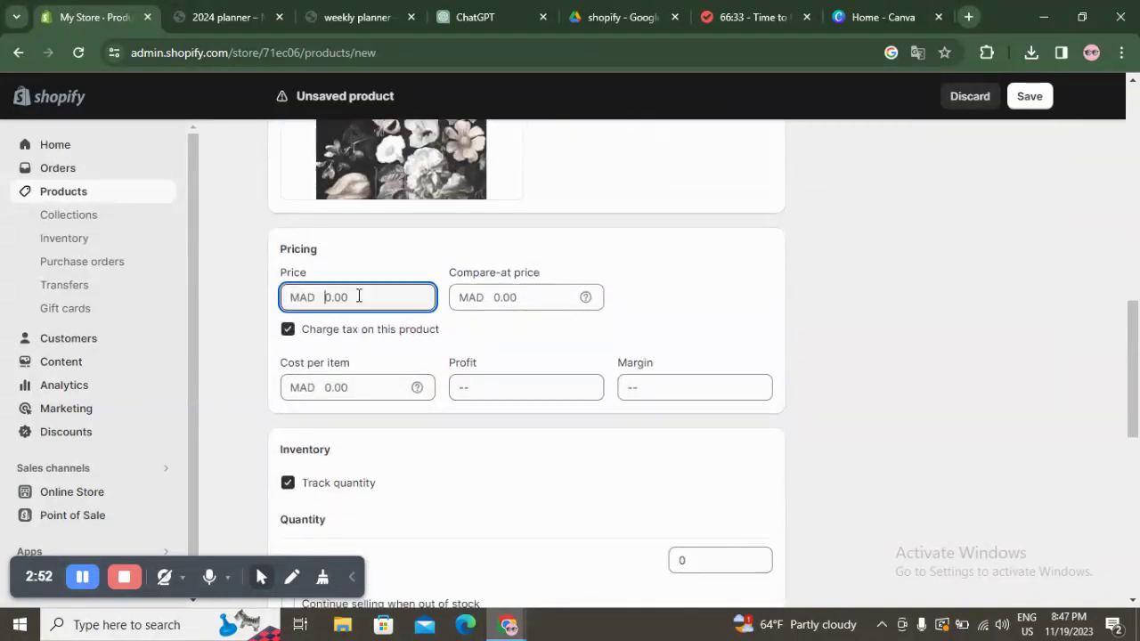
type("100")
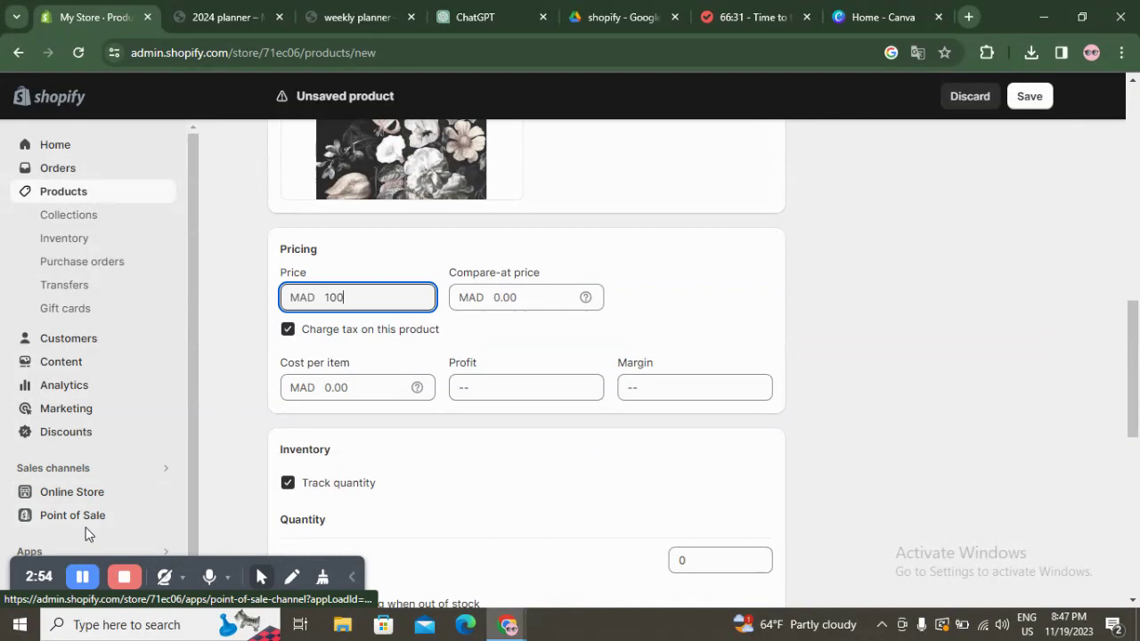
- Stock 400 units at the Shop location under Inventory
scroll(394, 446, "down", 2)
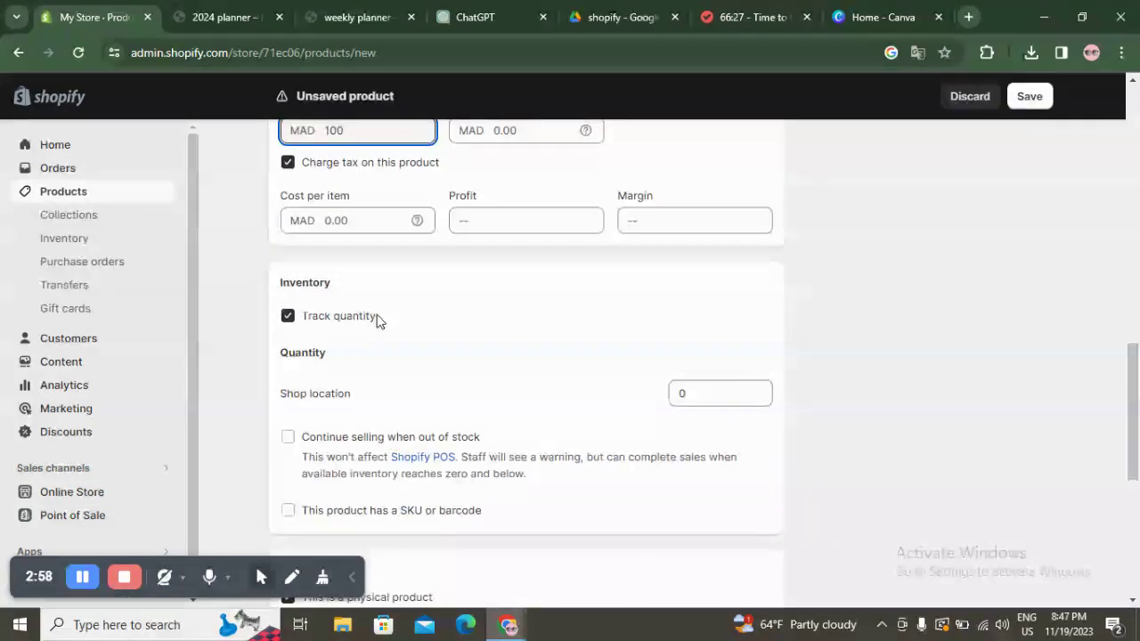
left_click(680, 393)
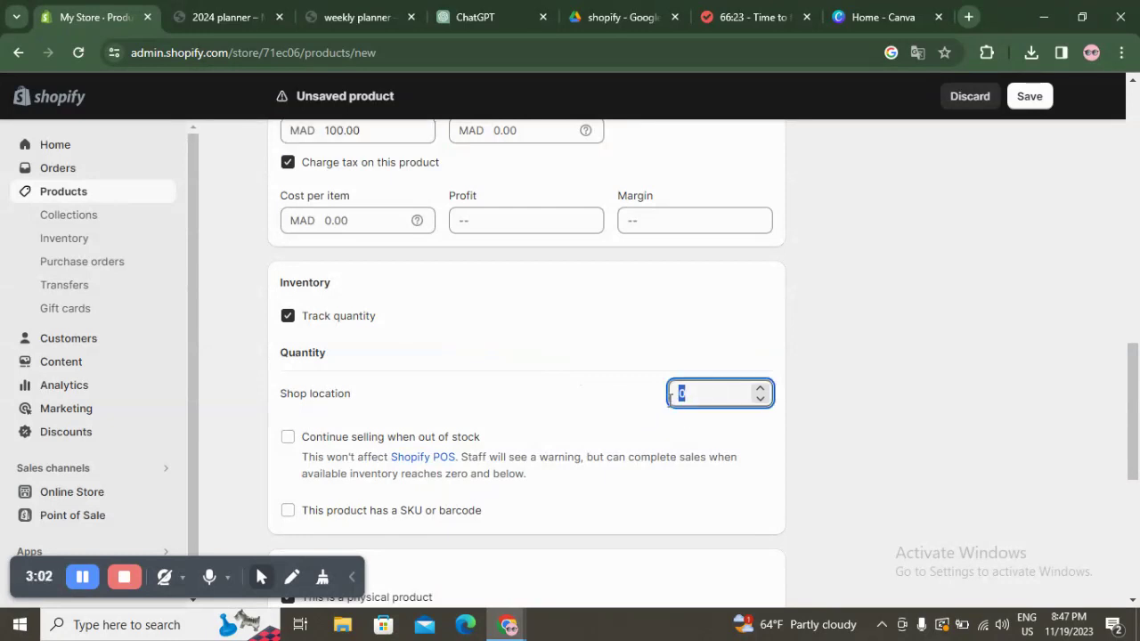
type("400")
scroll(608, 479, "down", 4)
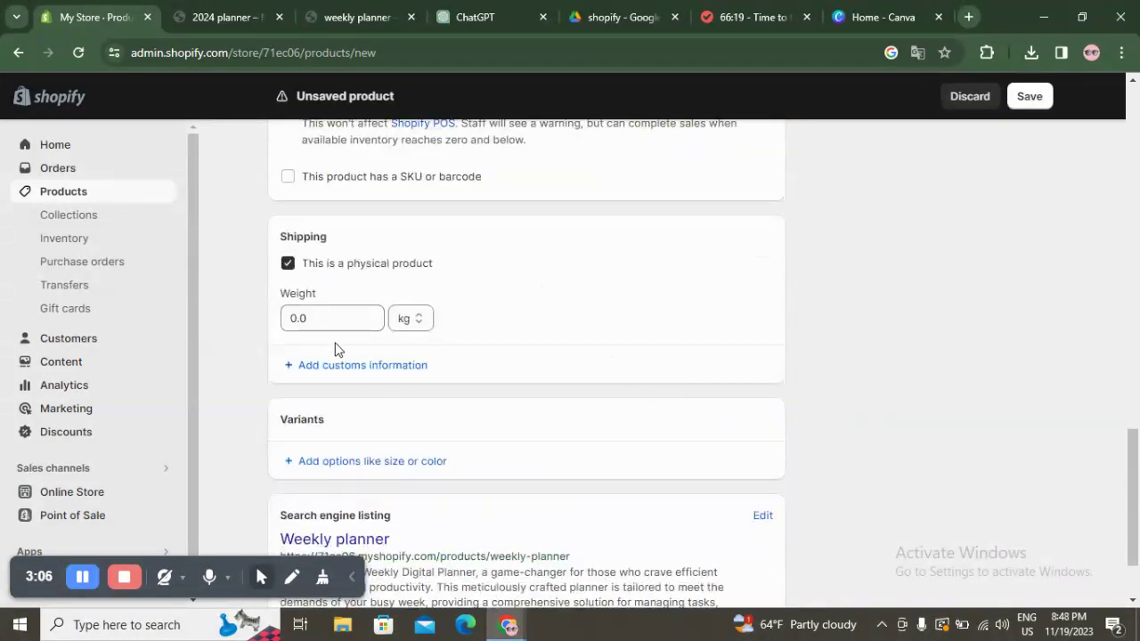
scroll(312, 500, "down", 1)
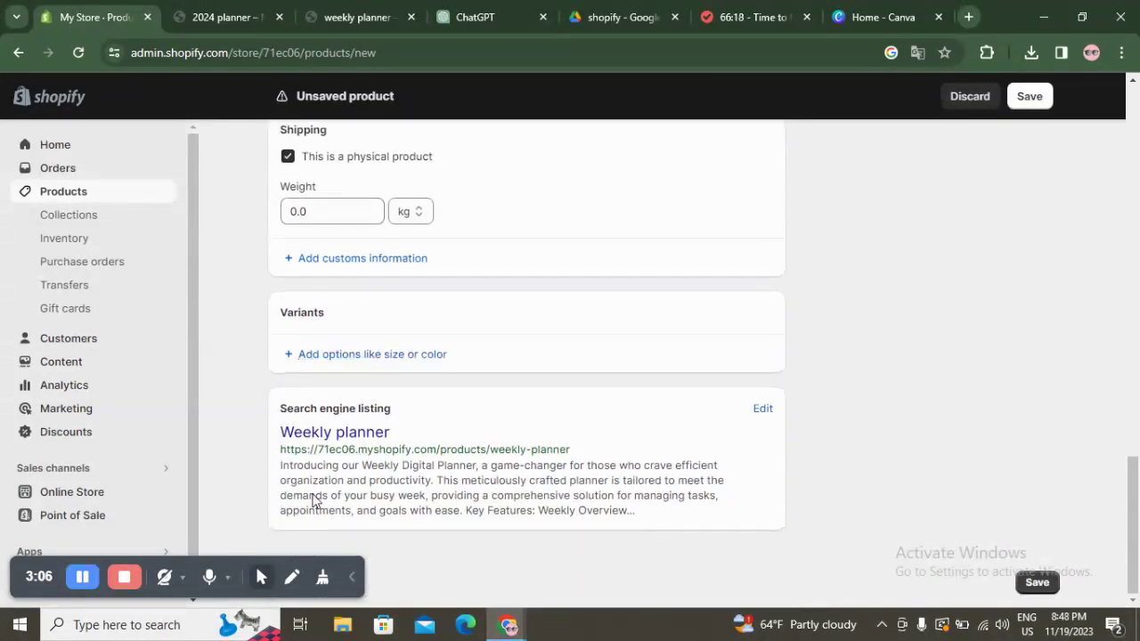
- Add a Color variant option with the value pink
left_click(394, 356)
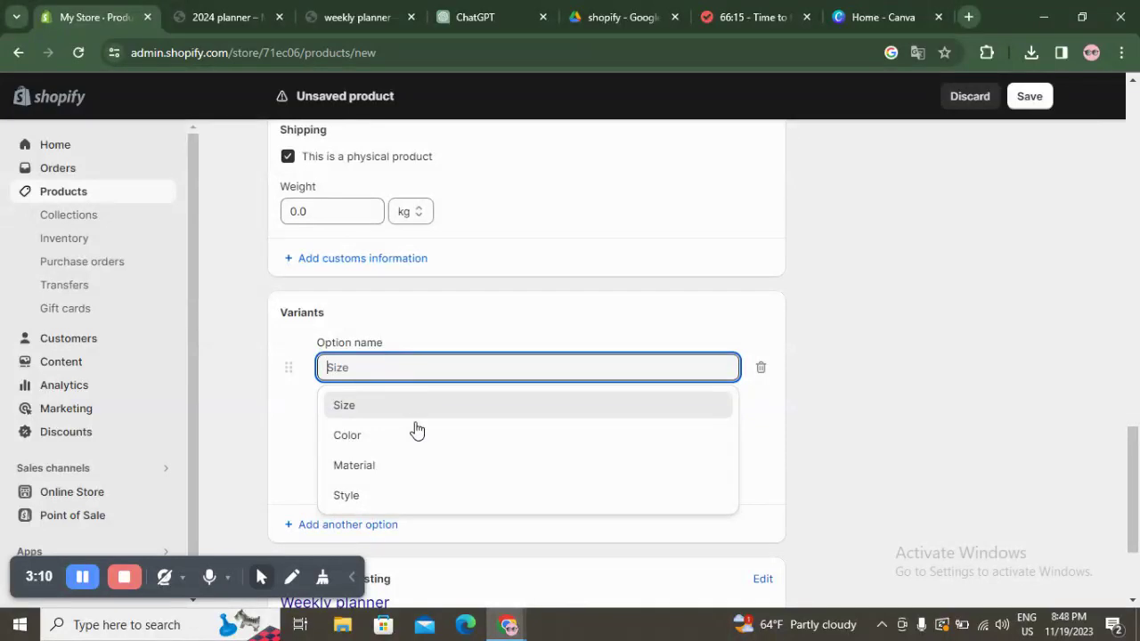
left_click(462, 435)
left_click(461, 440)
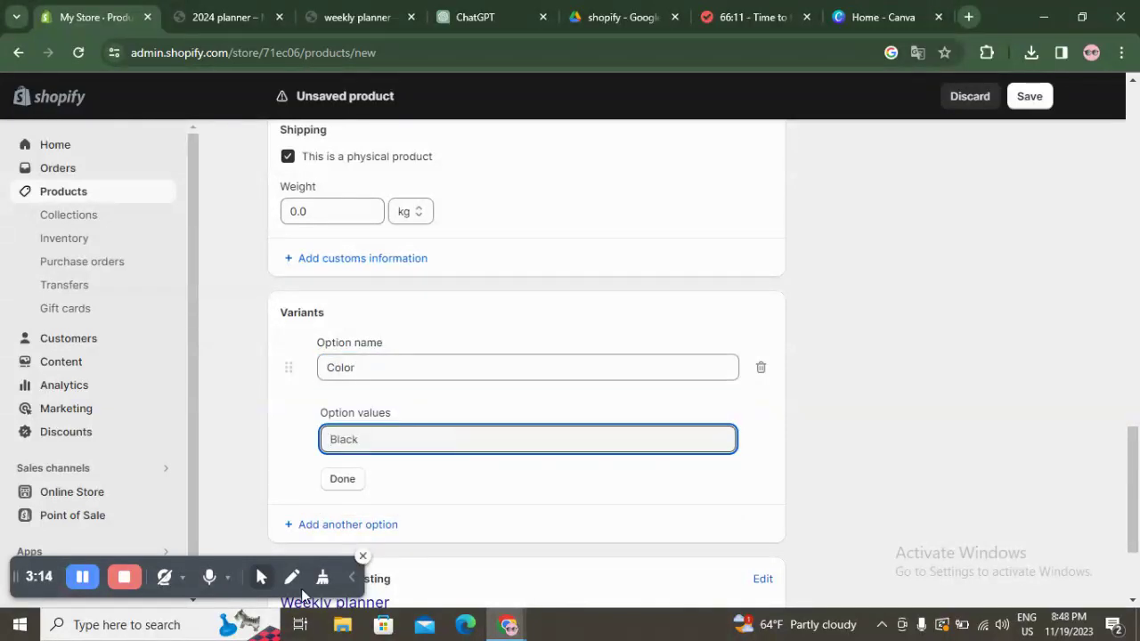
type("bla")
key("super")
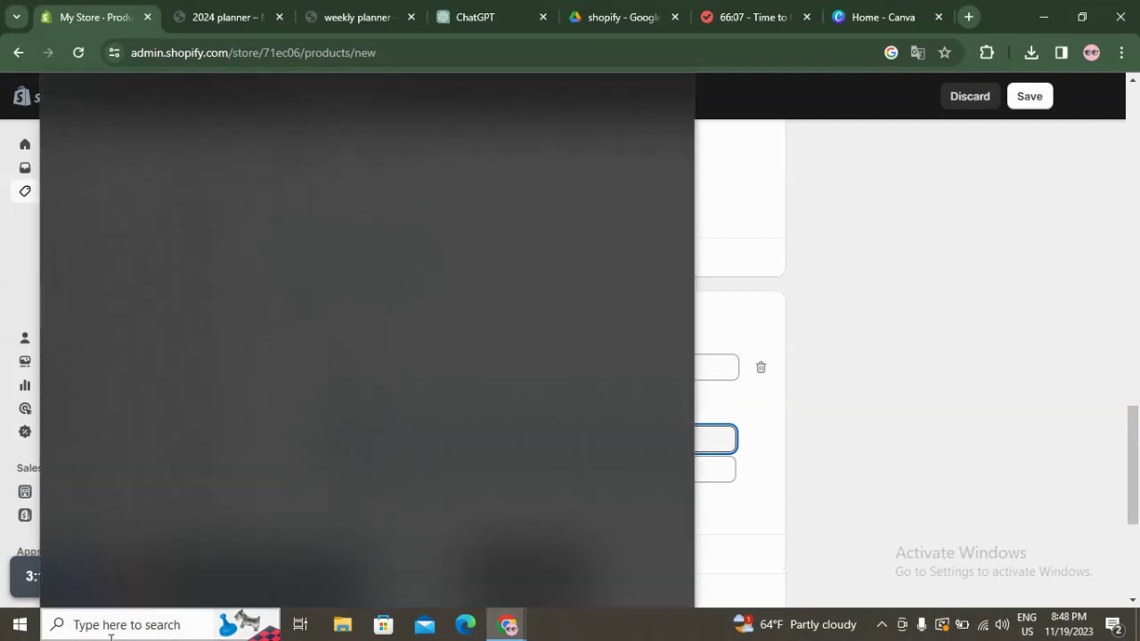
left_click(552, 163)
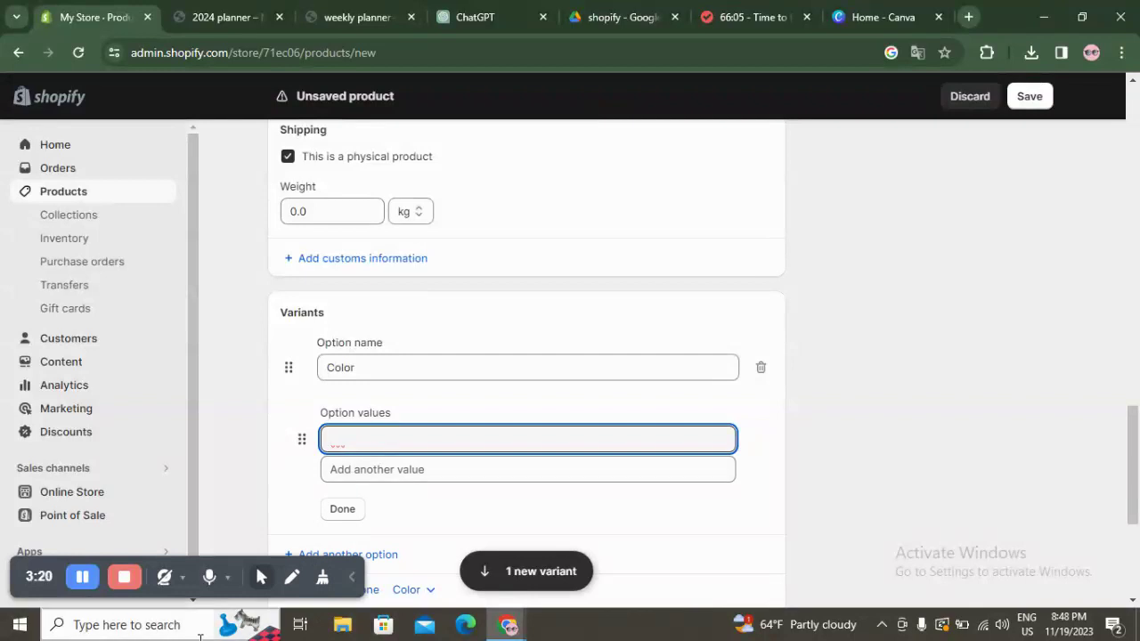
key("BackSpace")
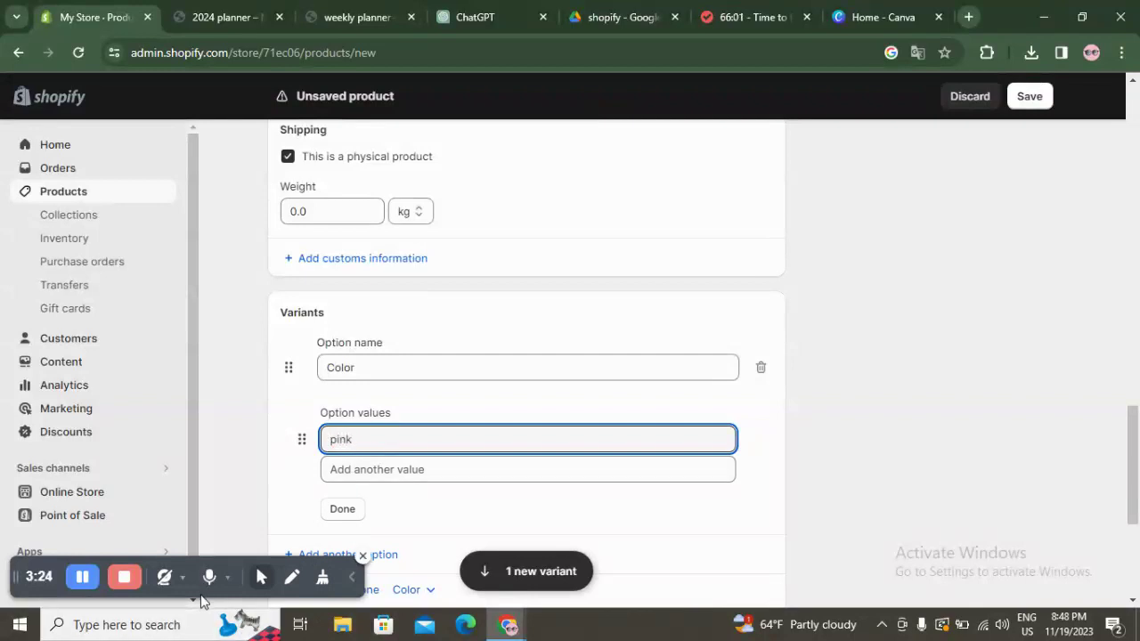
- Set the pink variant's Available and On hand quantities to 20
scroll(422, 432, "down", 4)
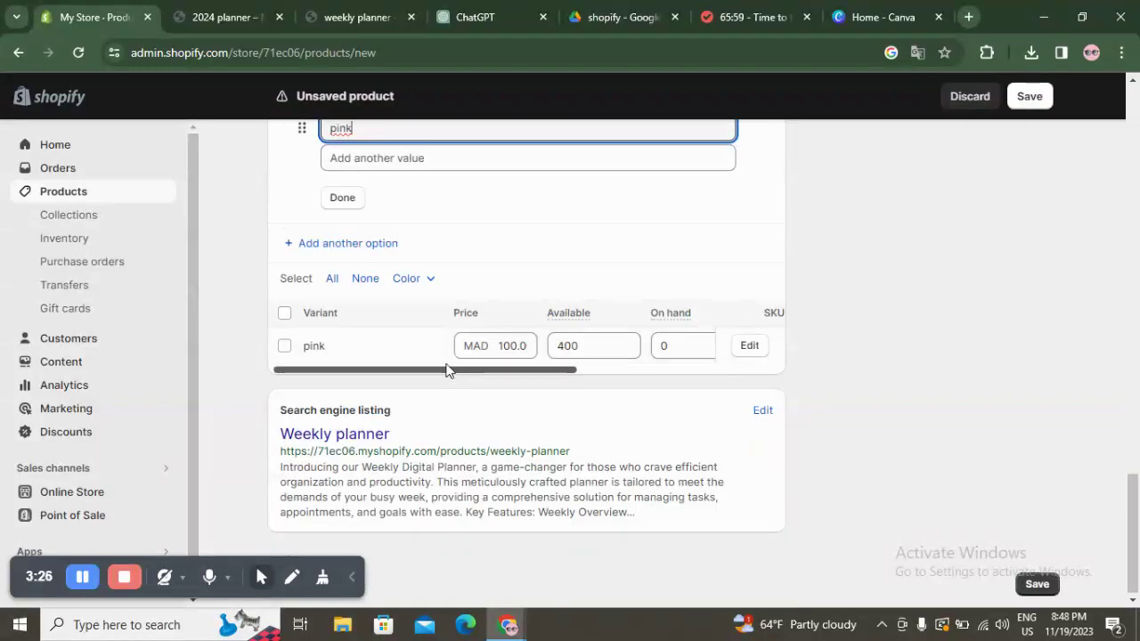
left_click(672, 341)
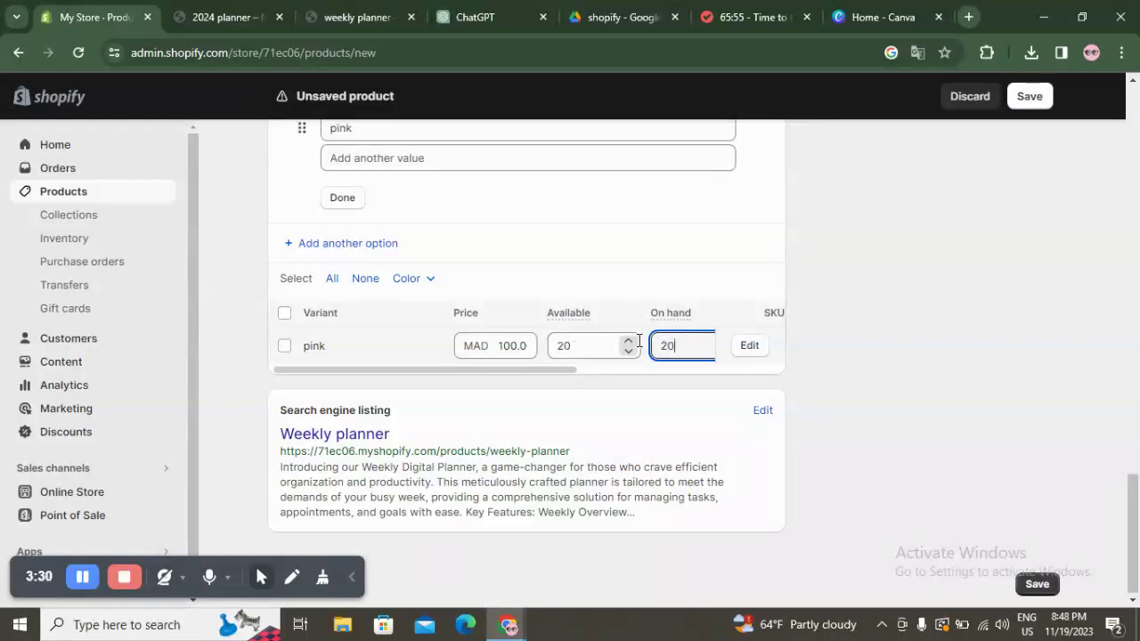
scroll(699, 415, "up", 15)
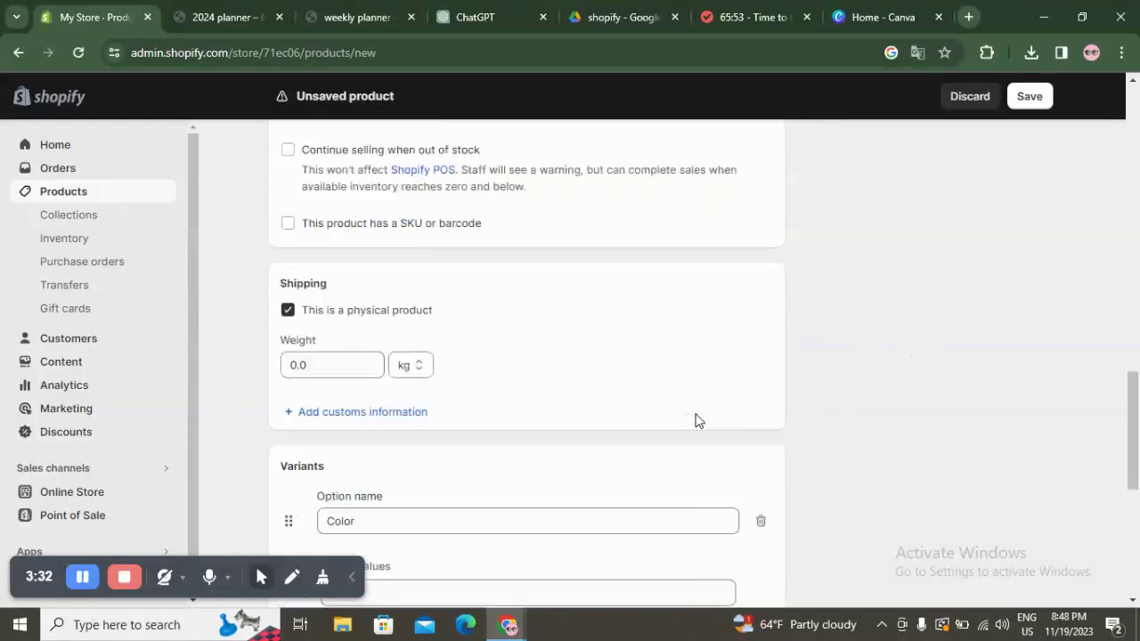
- Check the Books product category and Product type fields, then save the Weekly planner
scroll(701, 415, "up", 3)
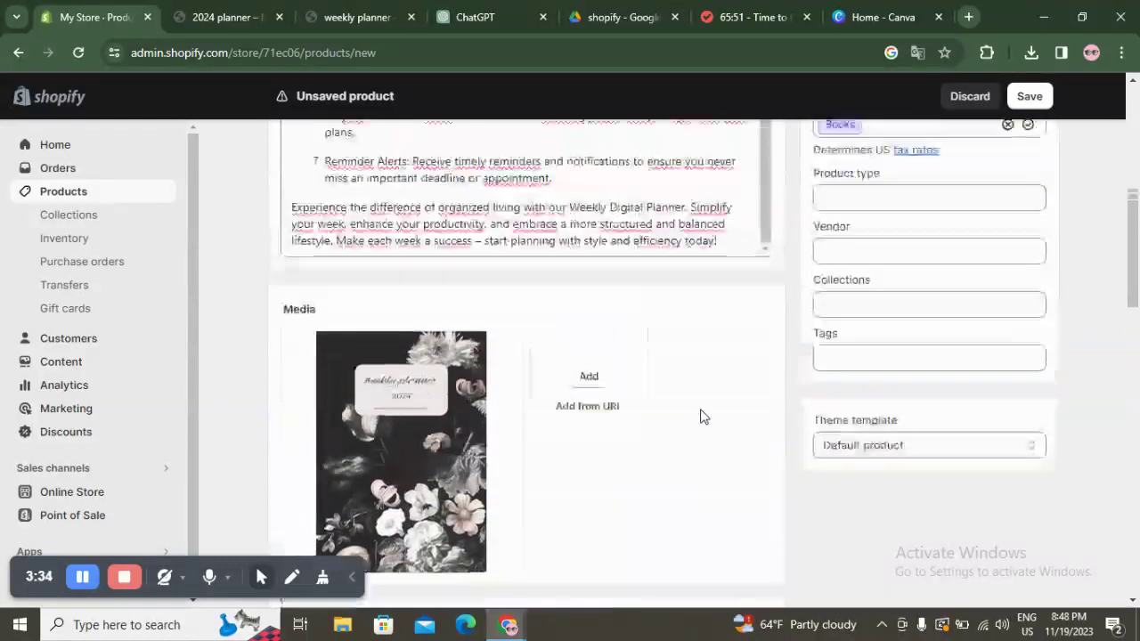
scroll(699, 415, "down", 7)
scroll(828, 374, "up", 10)
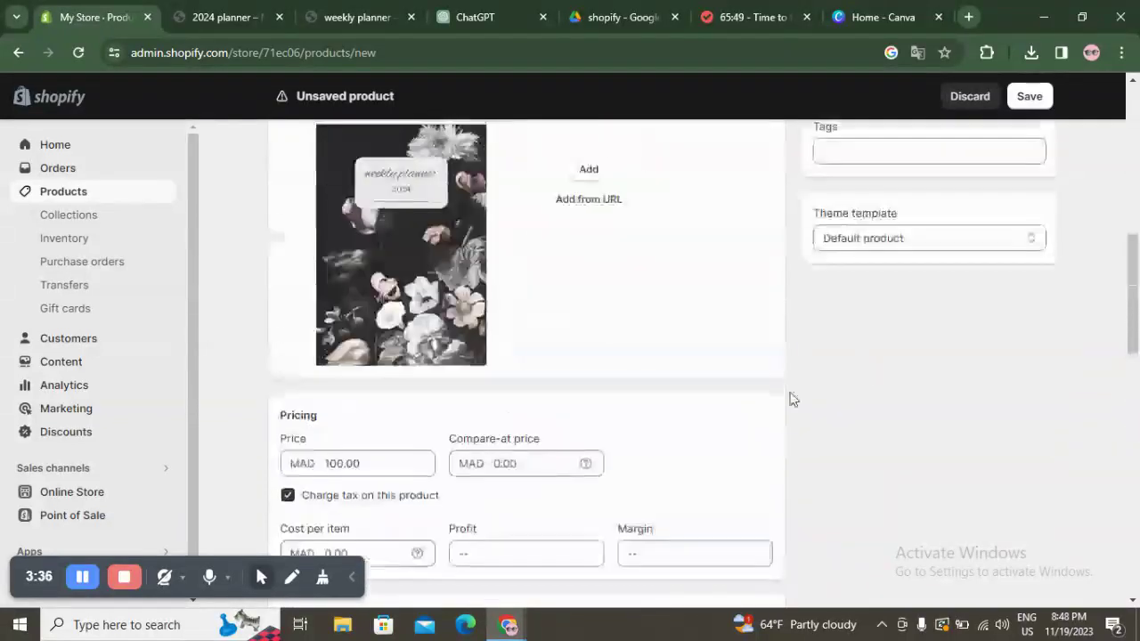
scroll(821, 347, "down", 4)
left_click(949, 255)
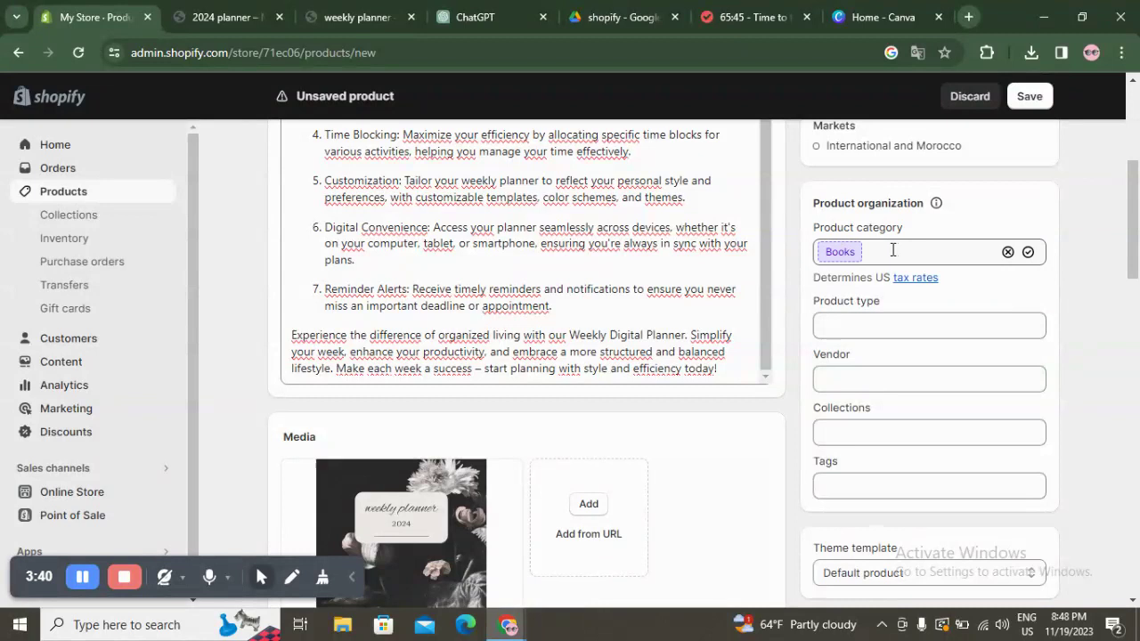
left_click(902, 325)
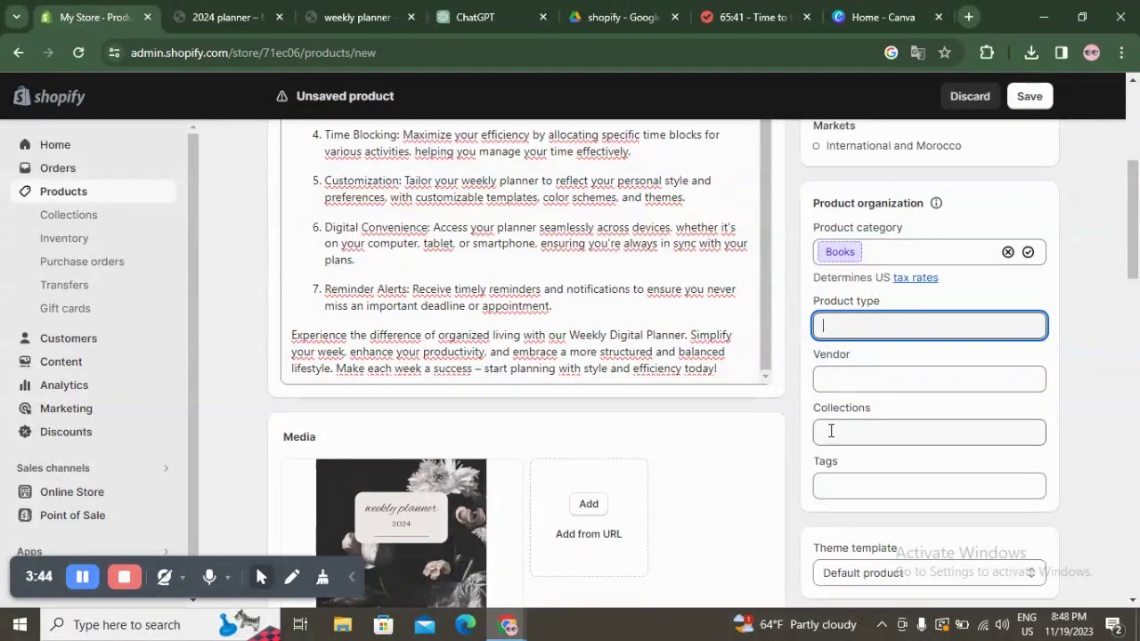
scroll(882, 427, "down", 1)
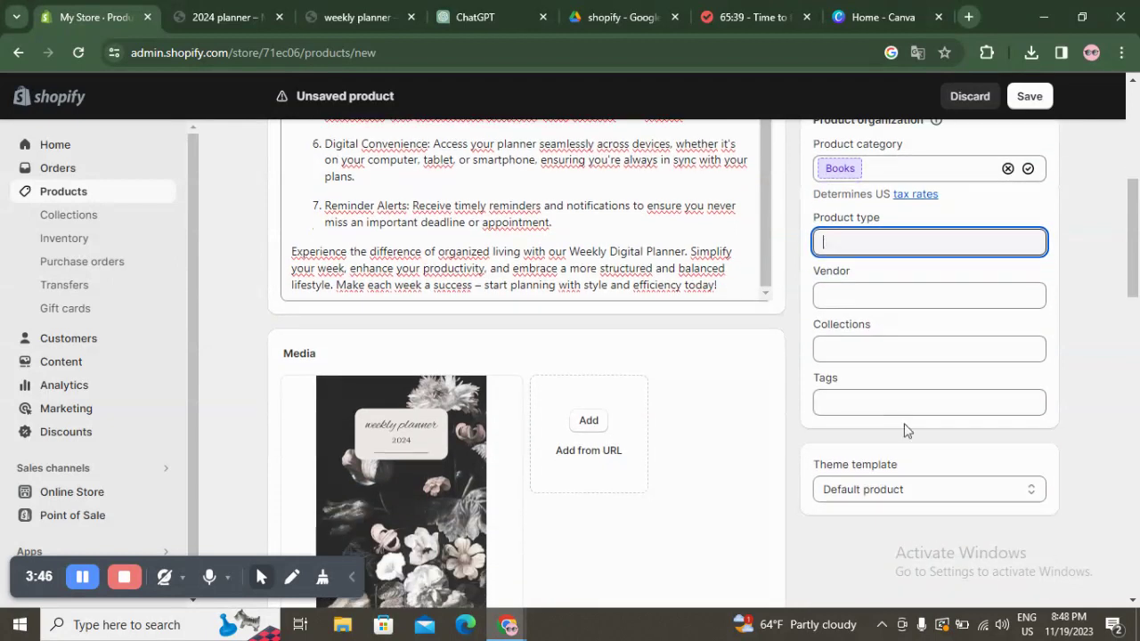
scroll(920, 354, "up", 5)
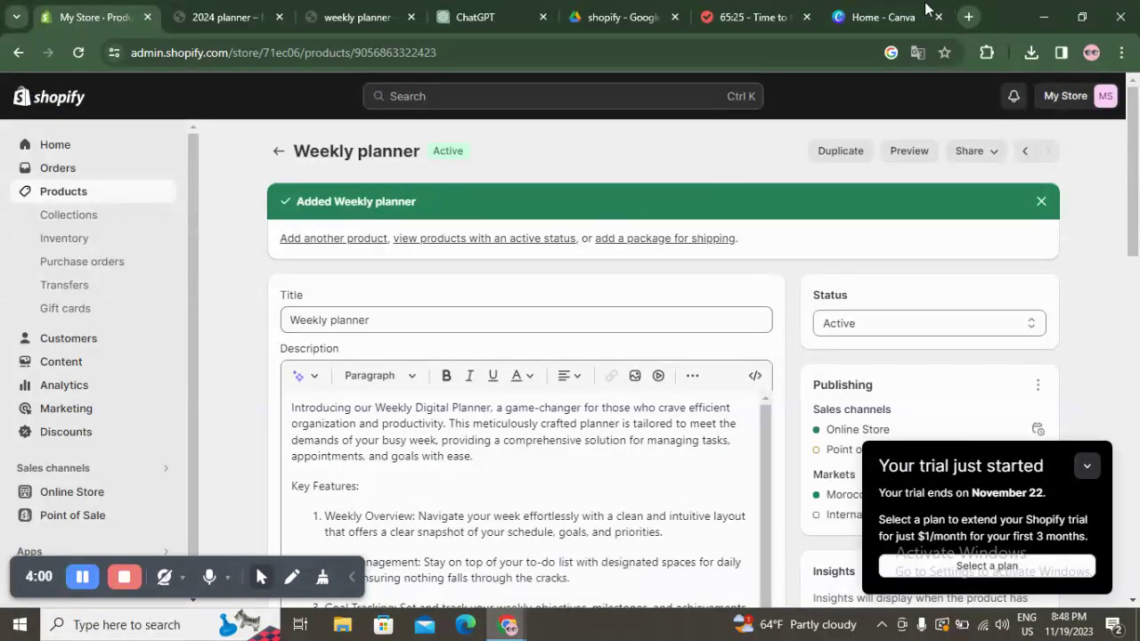
- Switch to the 'Home - Canva' tab and scroll through its Recent designs
left_click(880, 7)
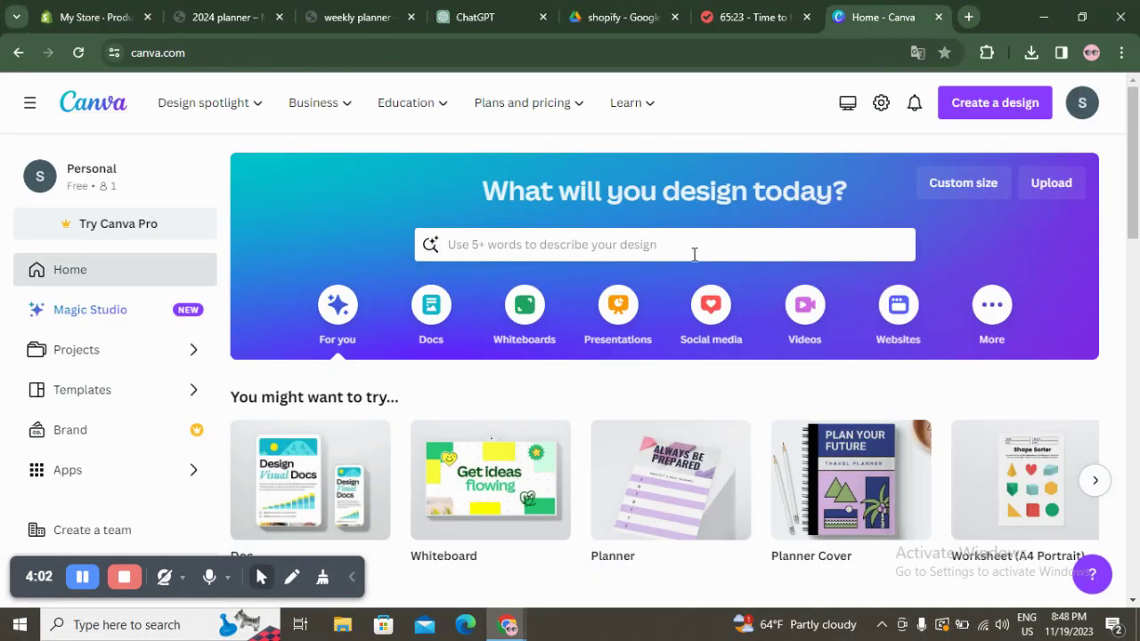
scroll(672, 224, "down", 4)
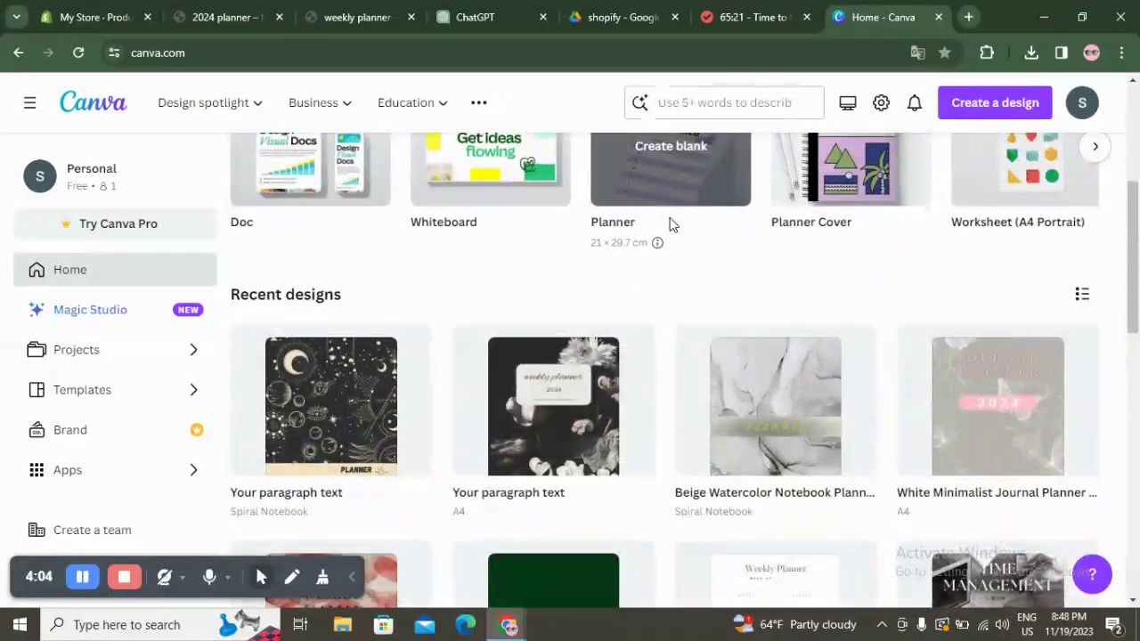
scroll(672, 225, "down", 2)
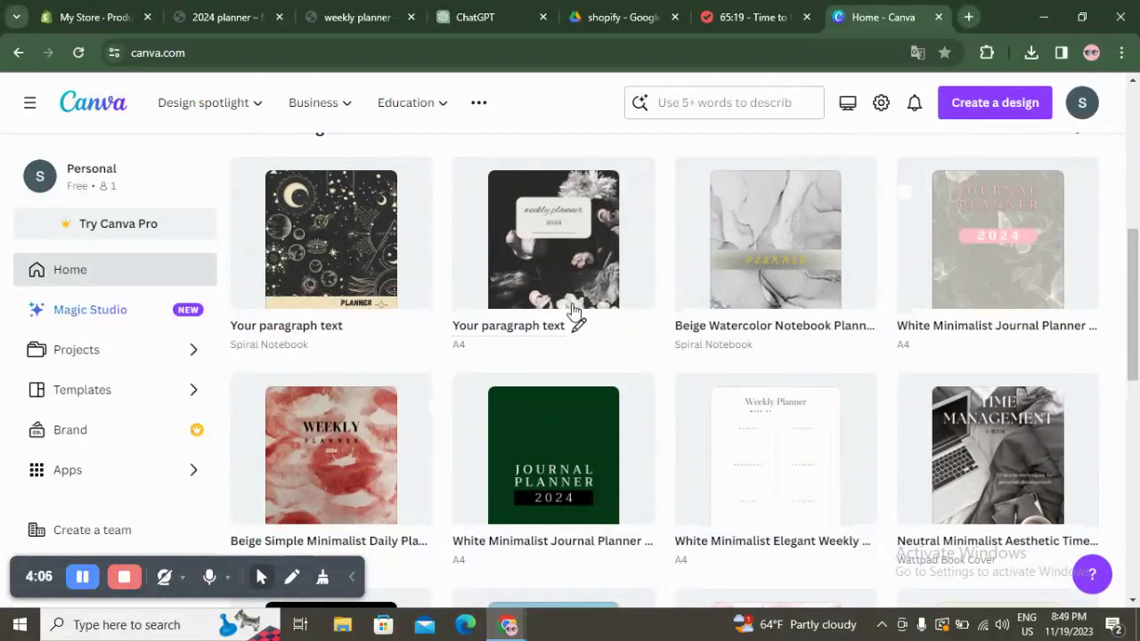
scroll(477, 228, "up", 6)
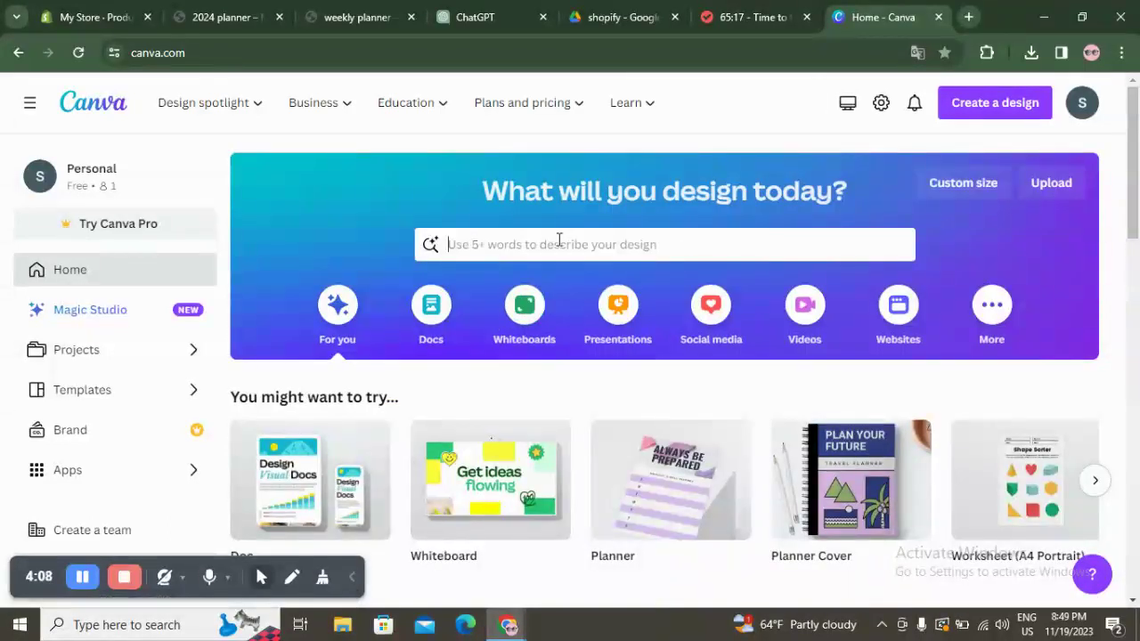
- Search Canva for 'ebook pages' templates and browse covers like Finance Basics and Time Management
left_click(559, 238)
type("e")
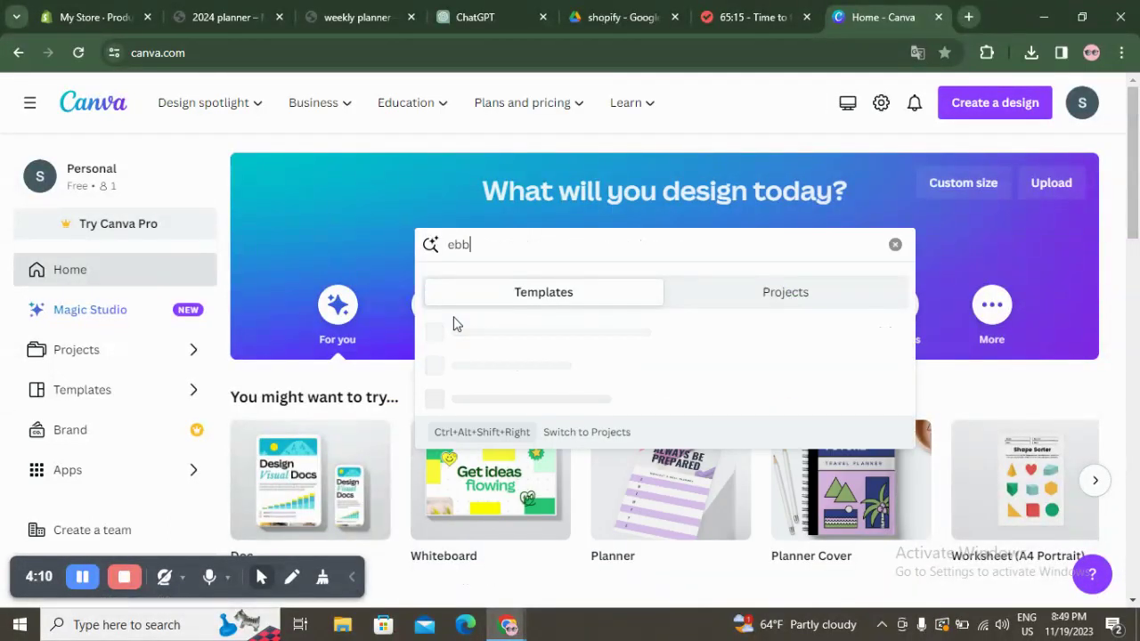
type("book")
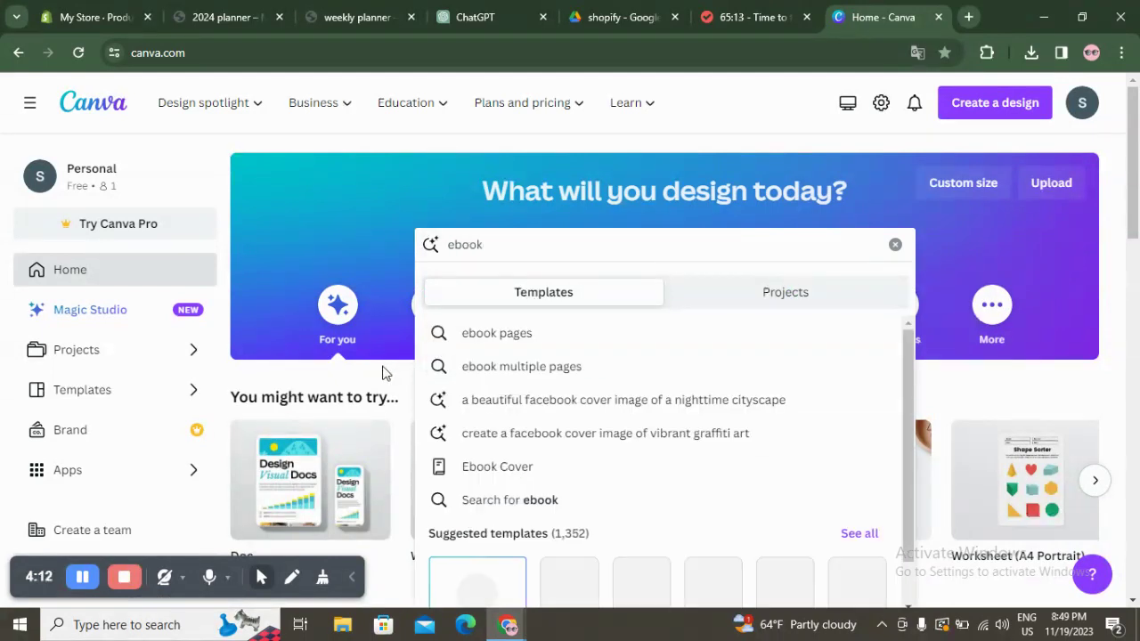
left_click(526, 335)
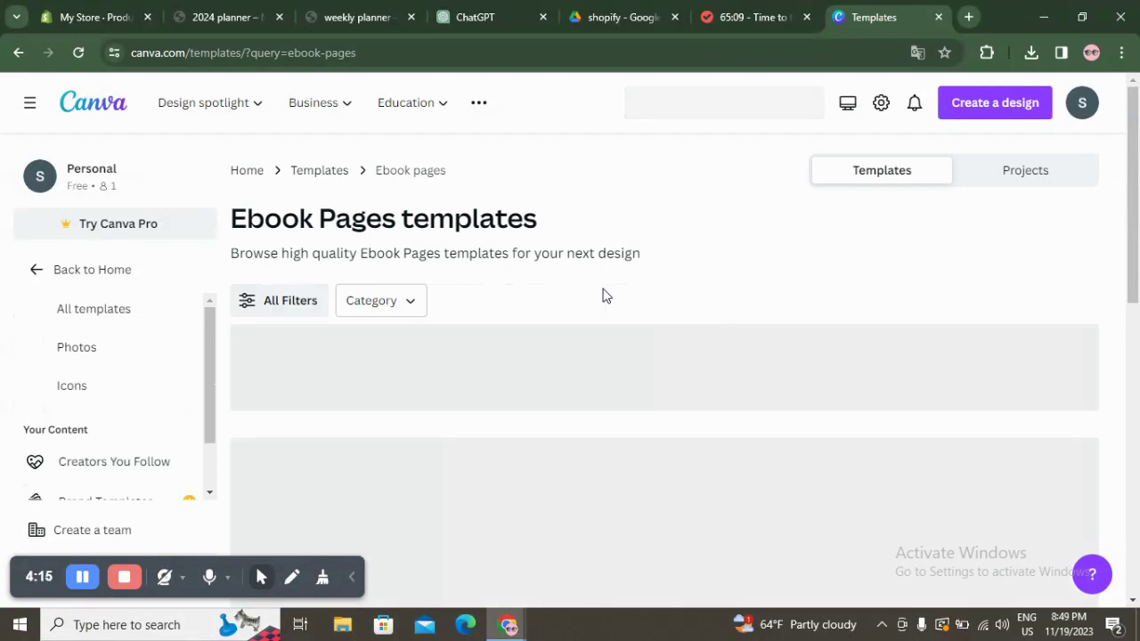
scroll(563, 338, "down", 2)
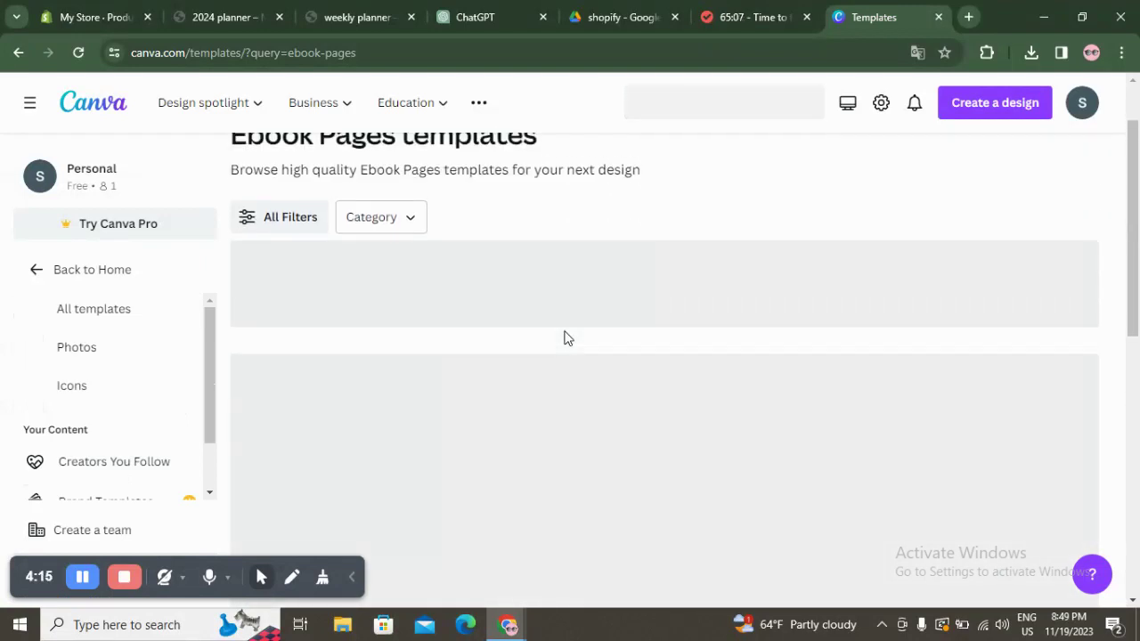
scroll(499, 327, "down", 1)
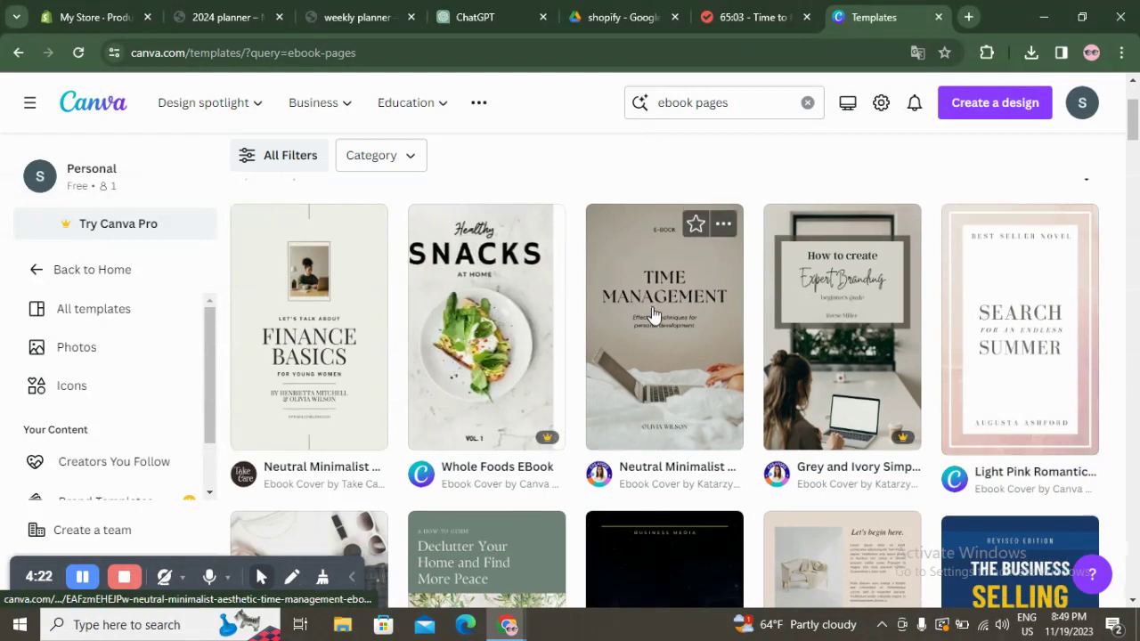
scroll(1005, 325, "down", 3)
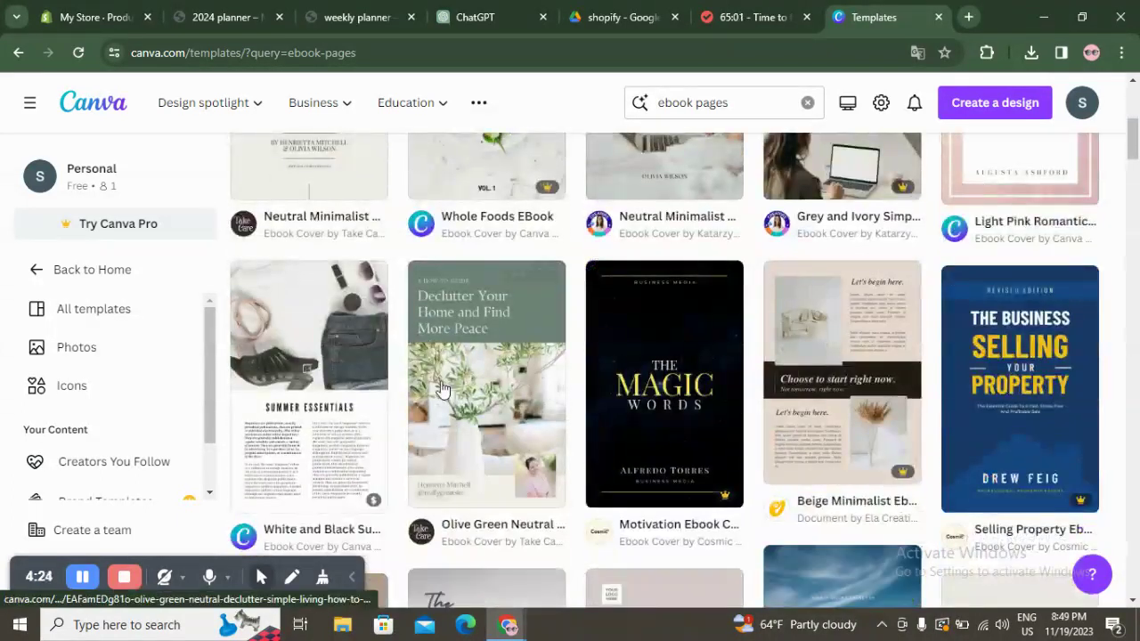
scroll(287, 411, "down", 5)
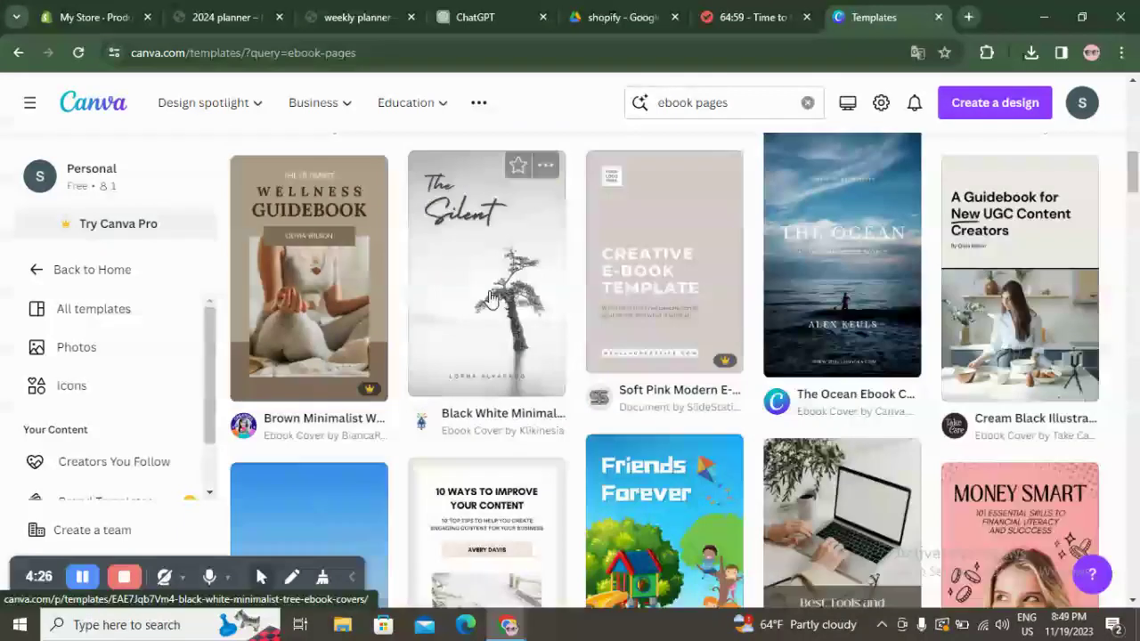
scroll(667, 351, "down", 3)
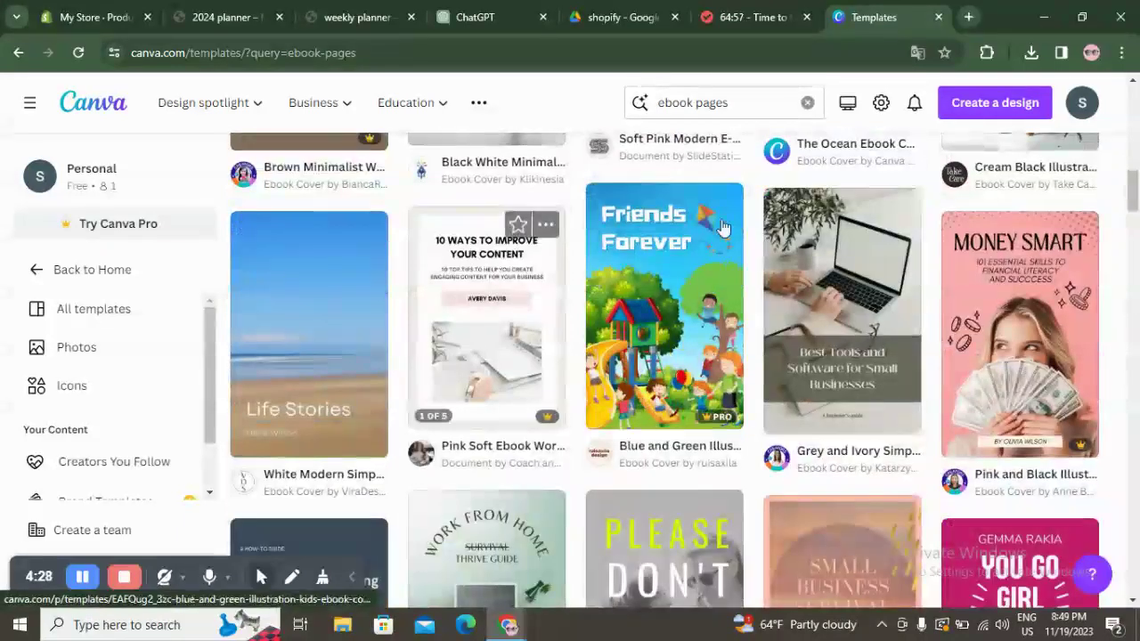
scroll(728, 226, "up", 1)
scroll(386, 236, "up", 3)
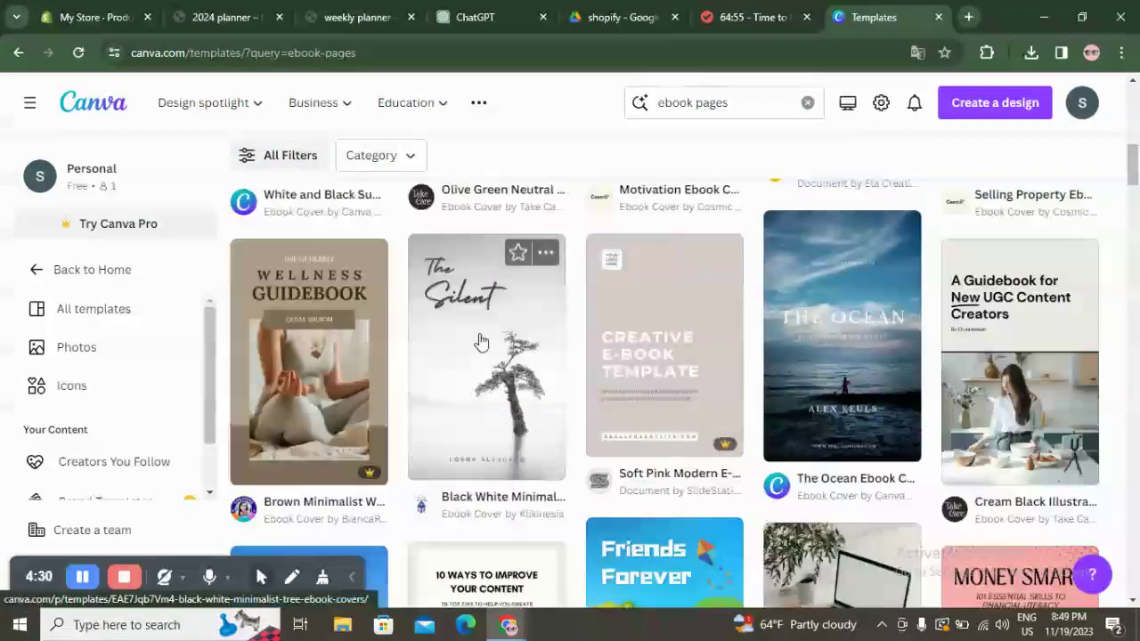
- Preview 'The Silent' Black White Minimalist Tree ebook cover, then return to the Shopify Weekly planner page
left_click(521, 344)
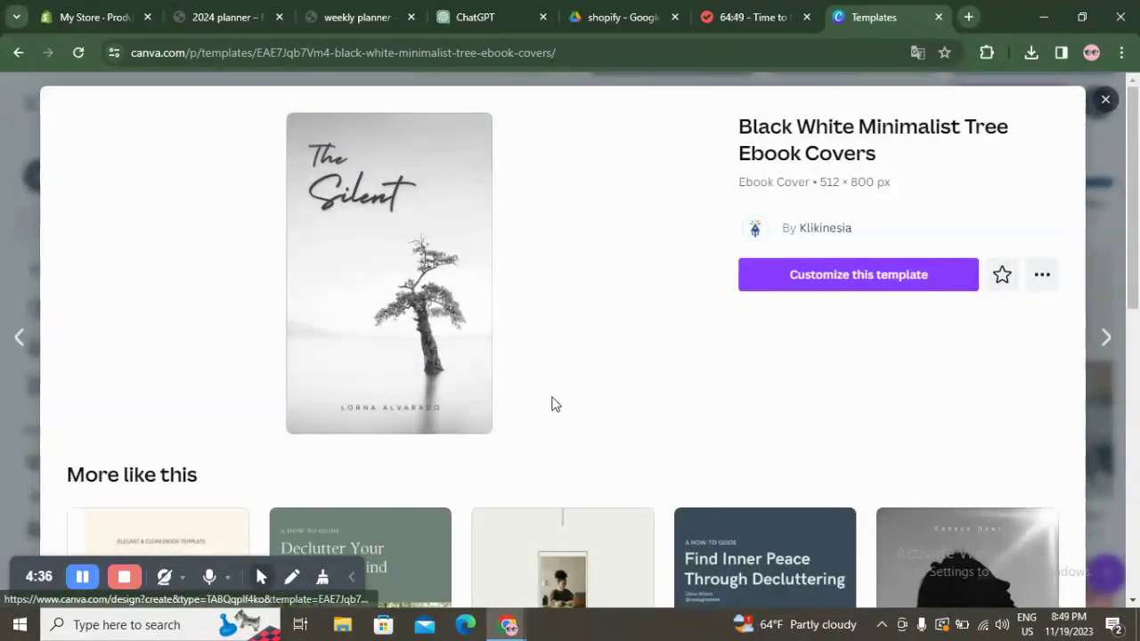
scroll(710, 264, "down", 3)
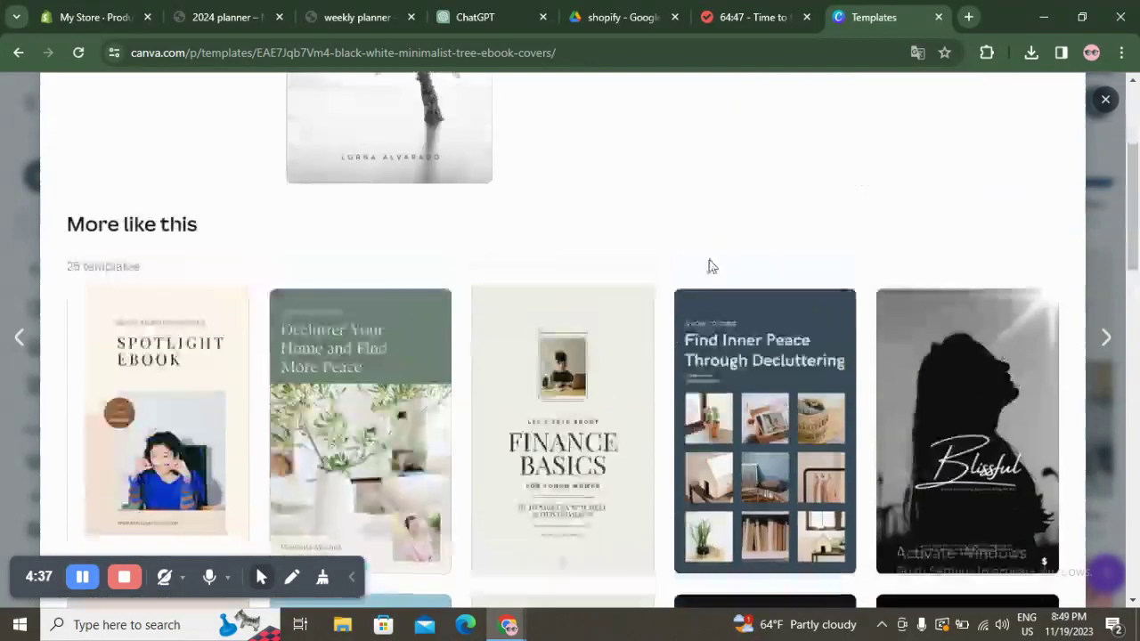
scroll(709, 265, "up", 3)
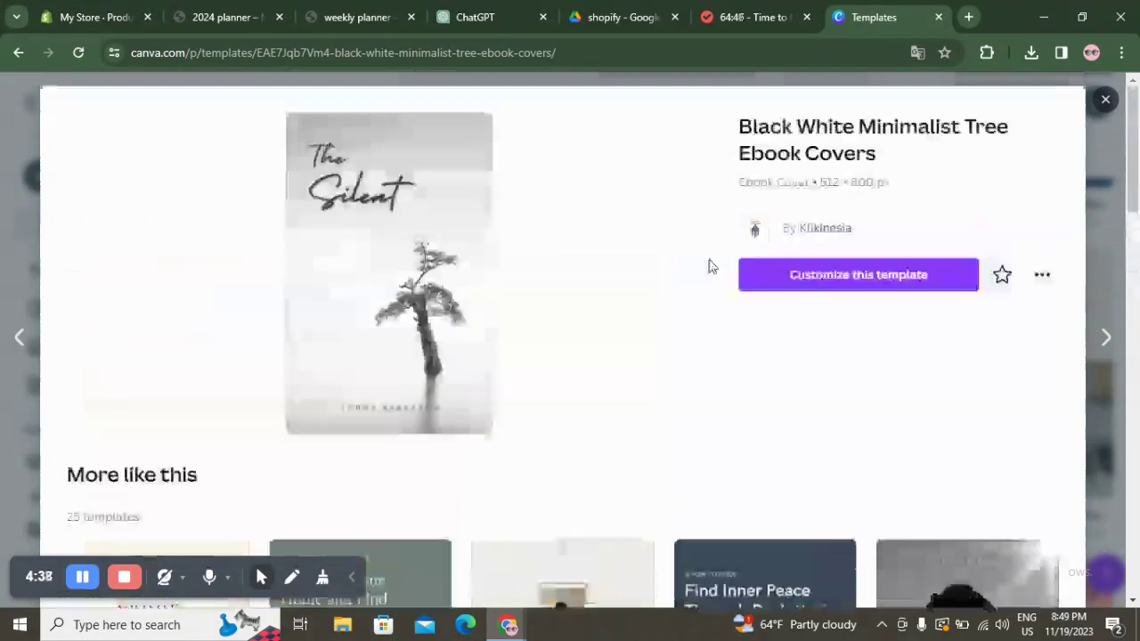
left_click(1103, 102)
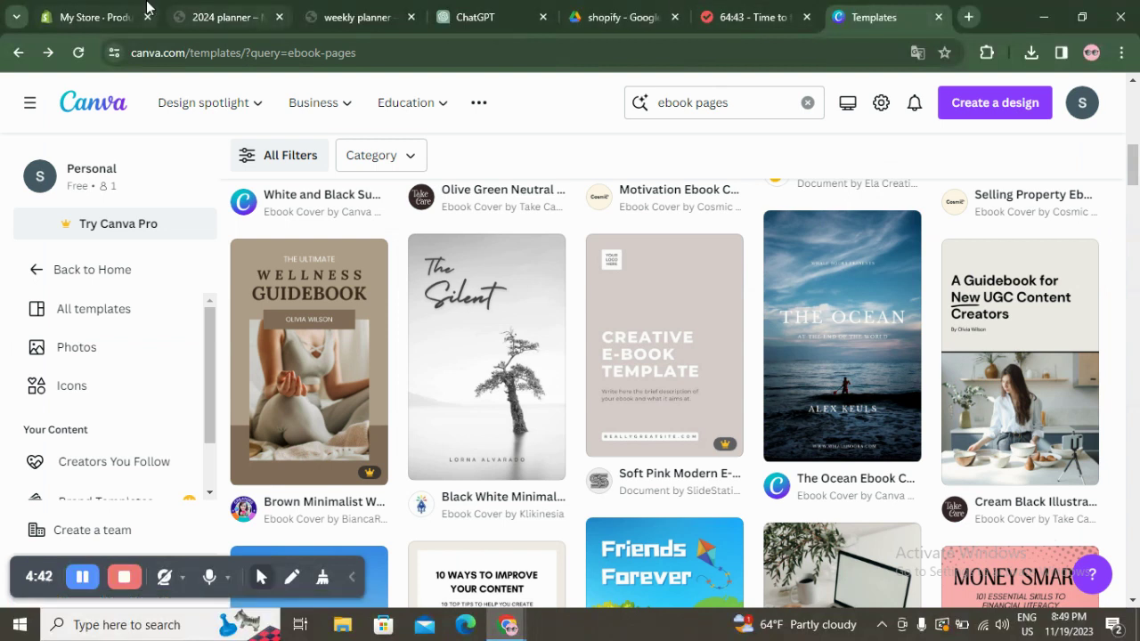
left_click(121, 7)
- Review the saved Weekly planner product page, then go back to the Products list
scroll(313, 287, "down", 4)
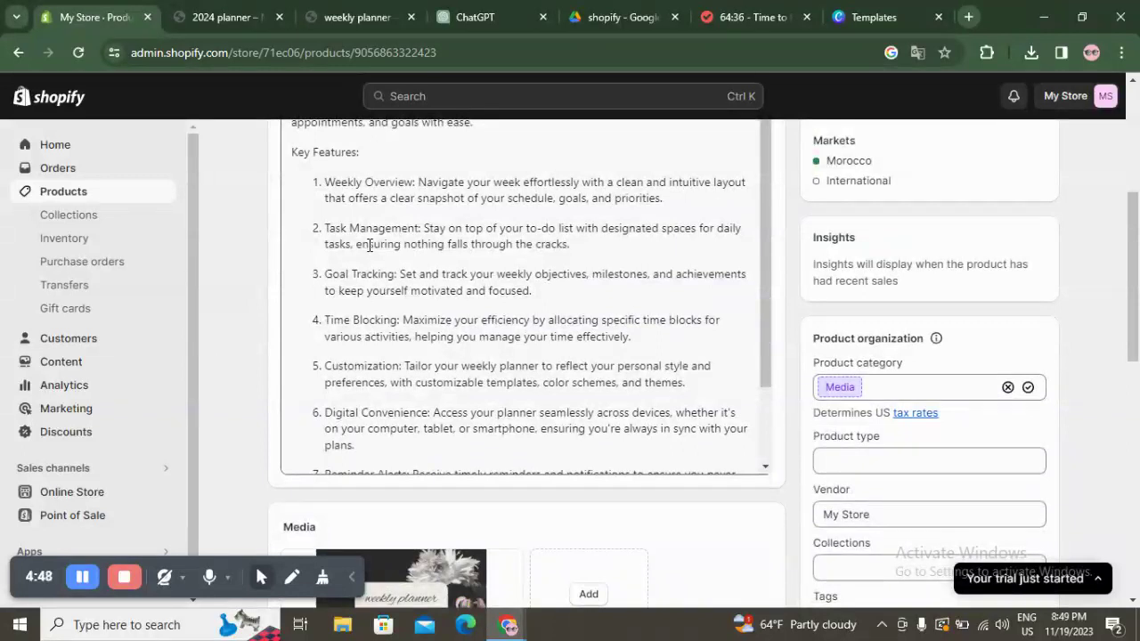
scroll(369, 246, "down", 3)
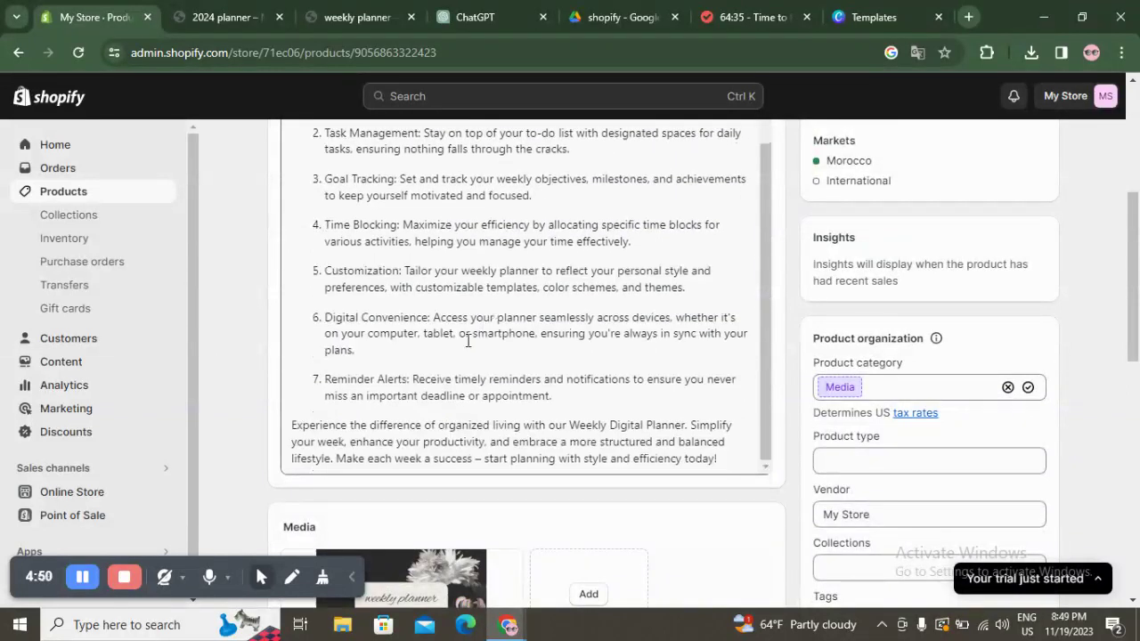
scroll(498, 339, "up", 3)
scroll(1001, 323, "up", 4)
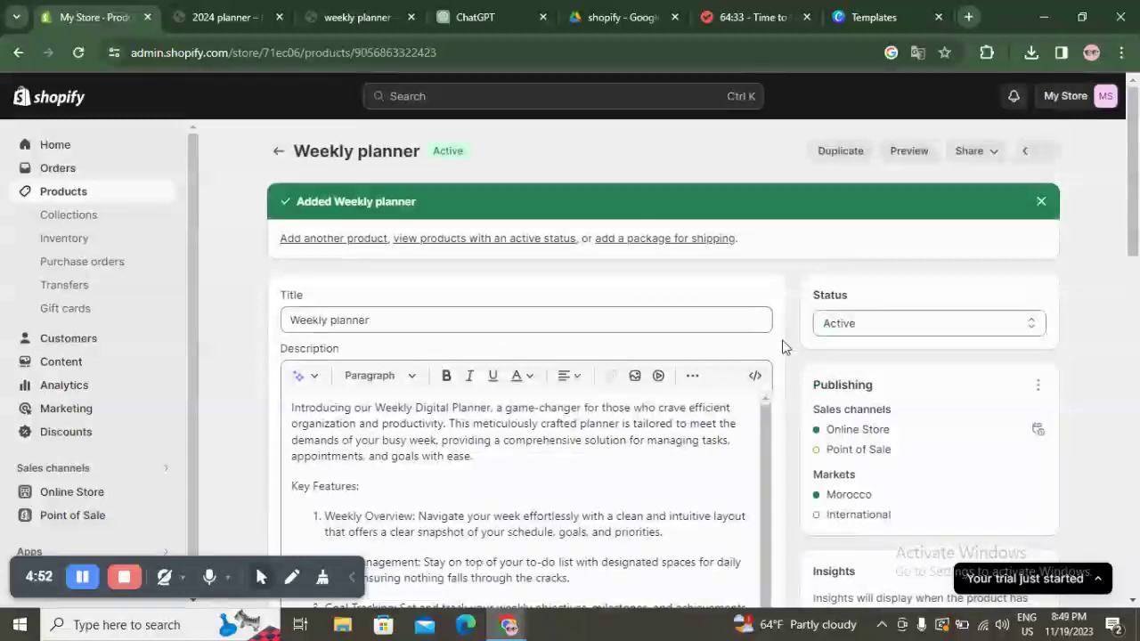
scroll(285, 276, "down", 2)
scroll(267, 290, "up", 2)
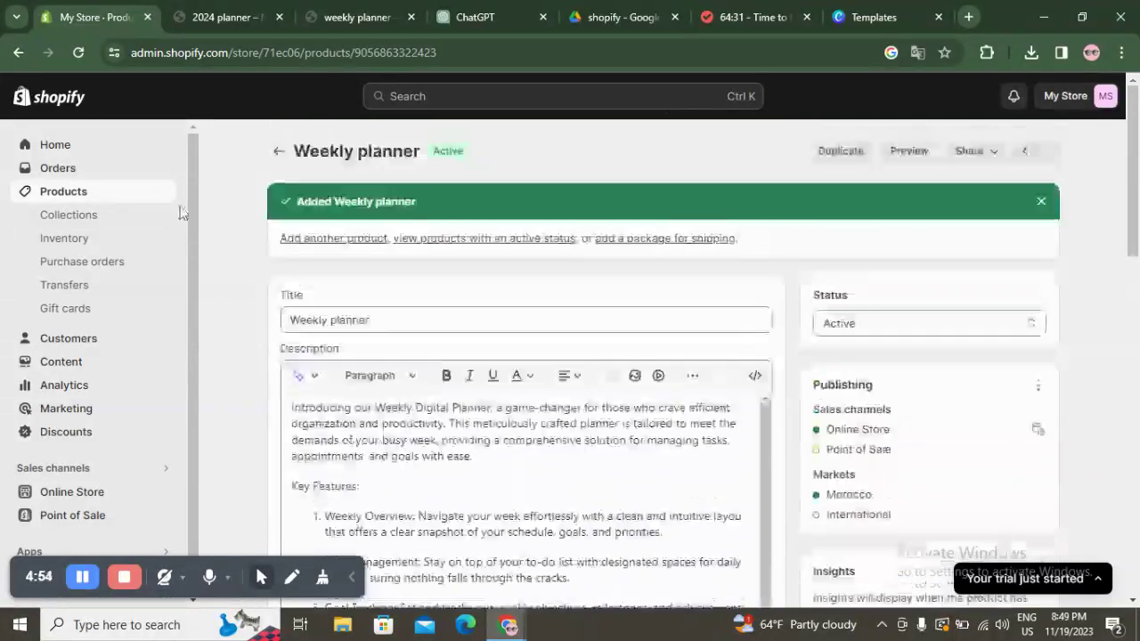
left_click(80, 195)
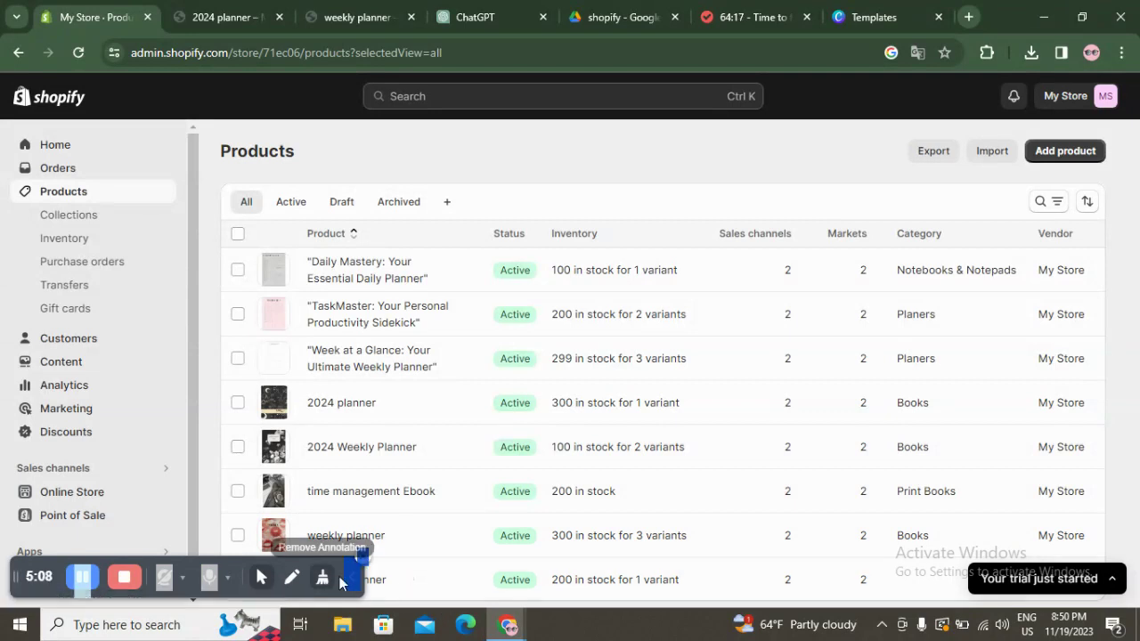
- Recheck the Weekly planner product, then open its Online Store preview from the Products list
left_click(396, 581)
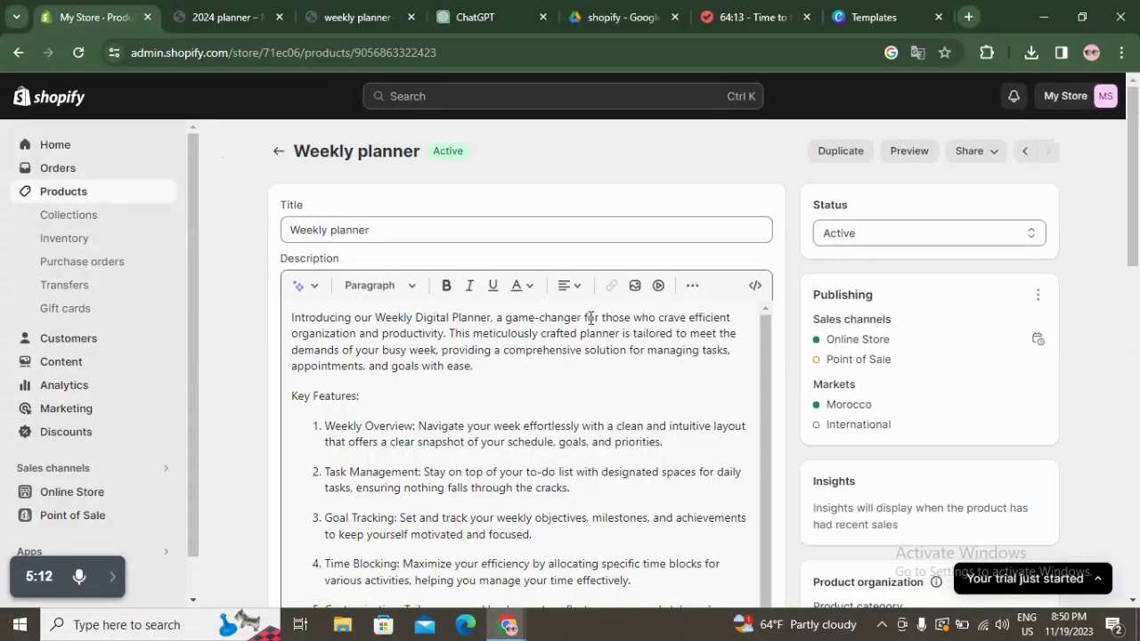
scroll(590, 357, "down", 2)
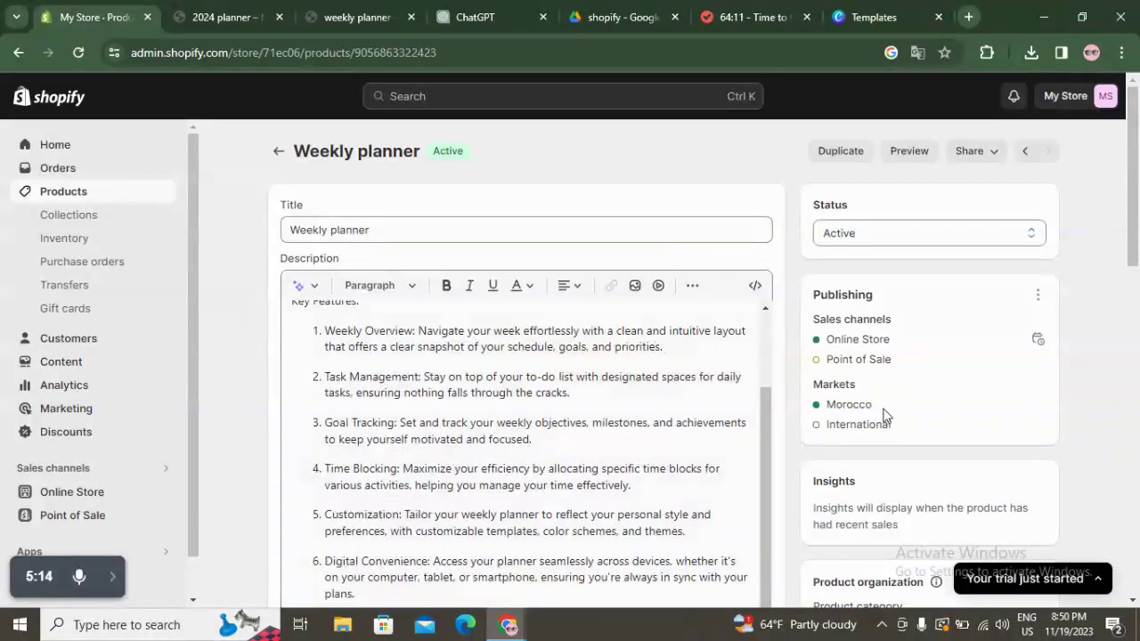
scroll(882, 417, "down", 5)
scroll(885, 415, "down", 5)
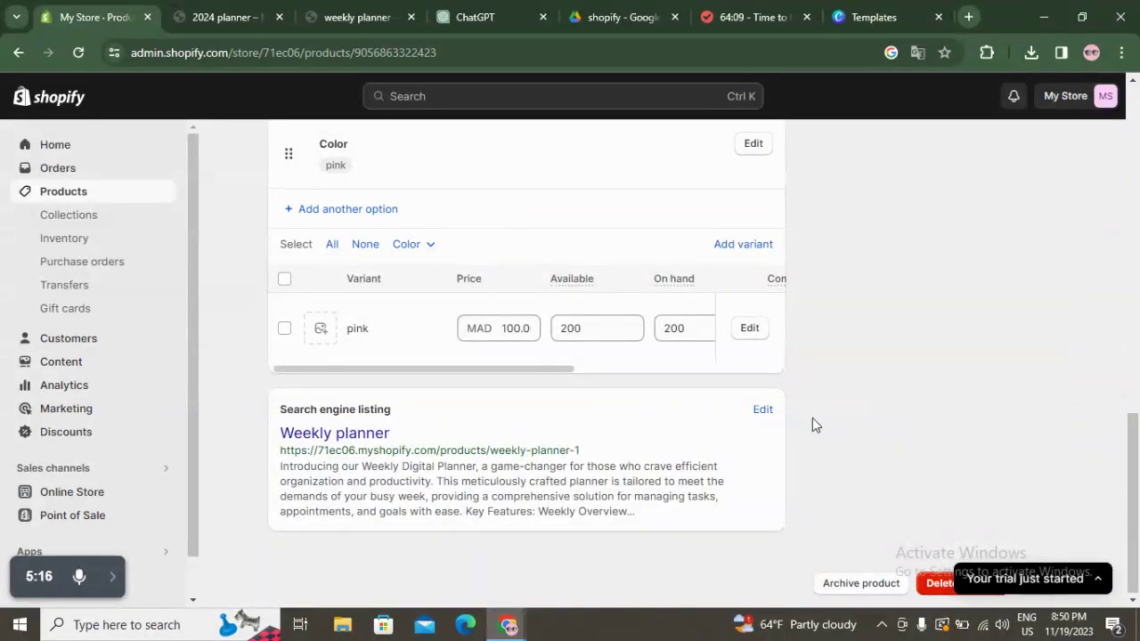
scroll(812, 418, "up", 7)
scroll(810, 416, "up", 4)
left_click(19, 55)
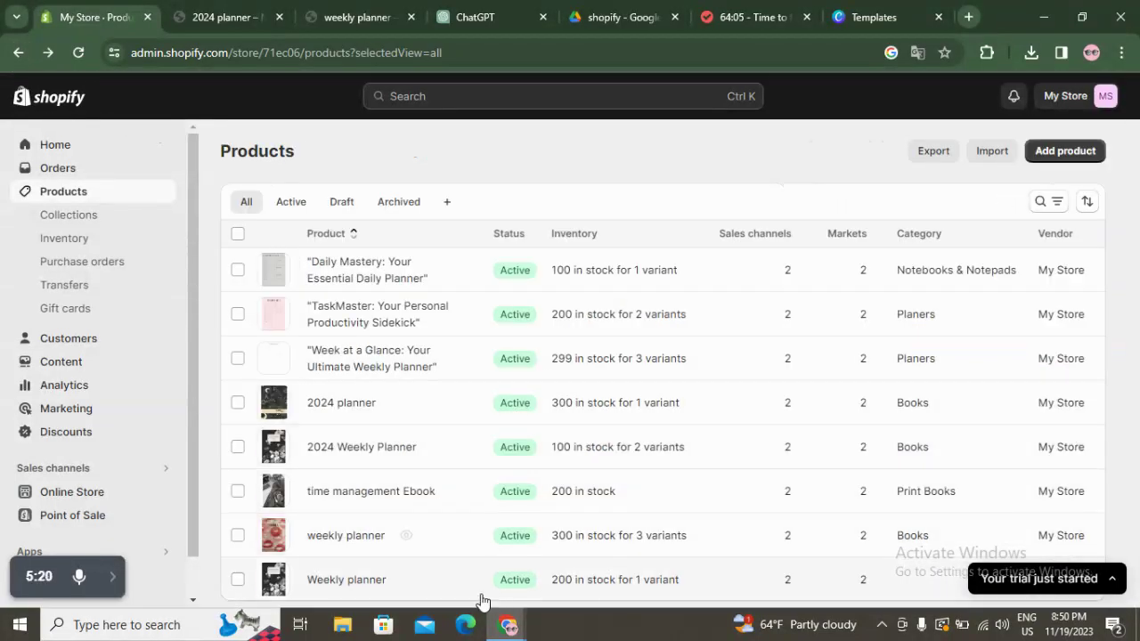
left_click(409, 580)
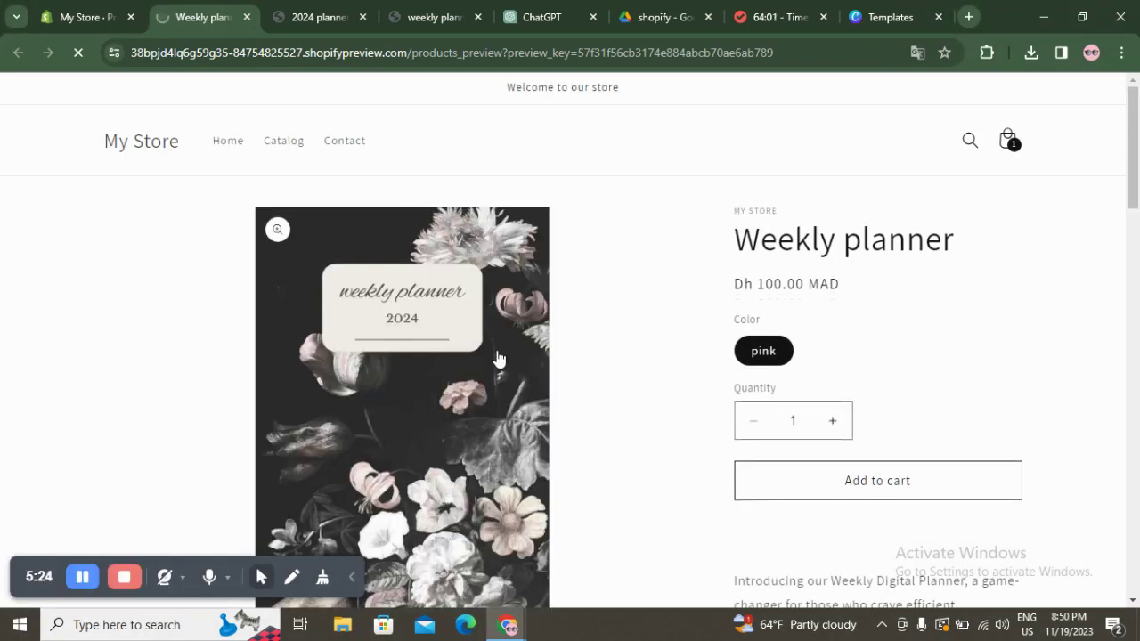
- Read the Weekly planner preview page and description with the preview bar hidden, then return to admin
scroll(498, 363, "down", 2)
scroll(499, 359, "down", 5)
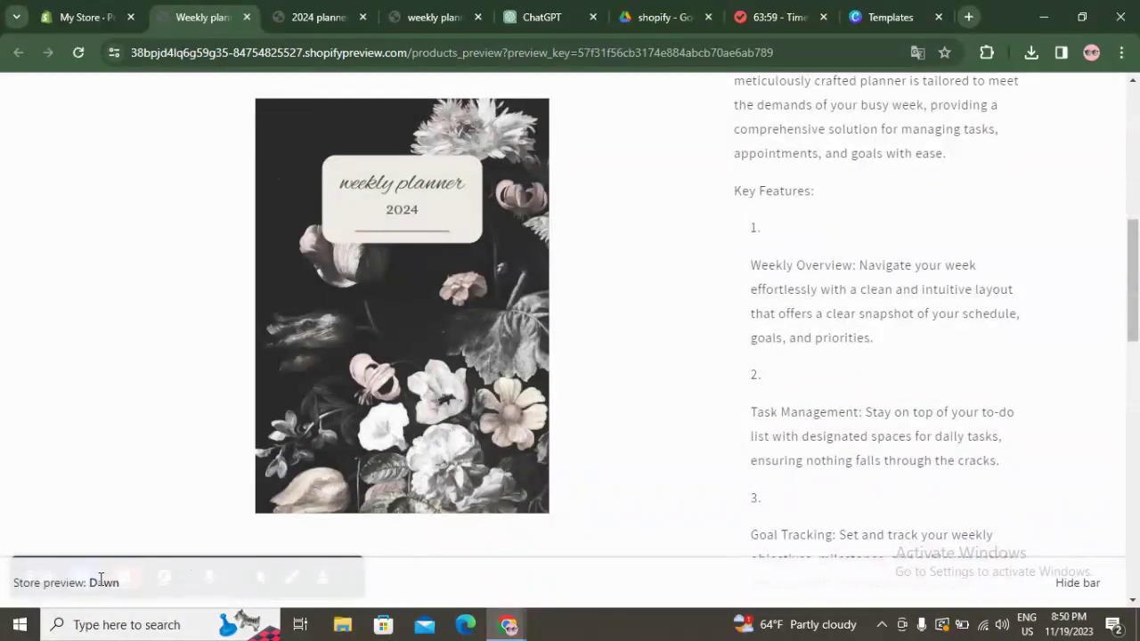
left_click(1082, 590)
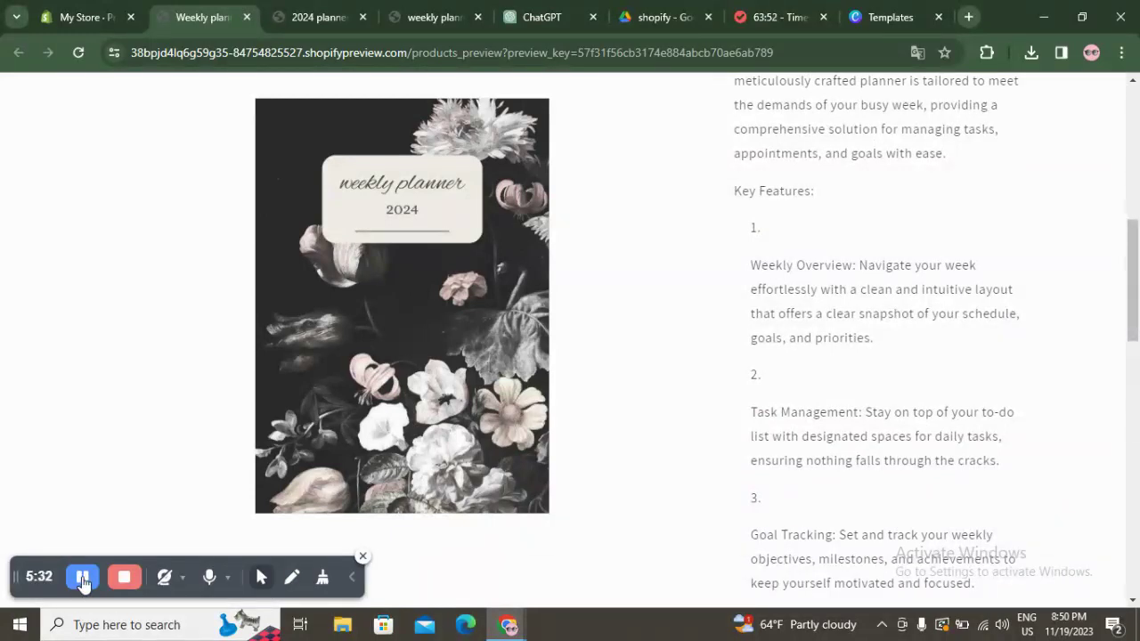
scroll(771, 308, "up", 5)
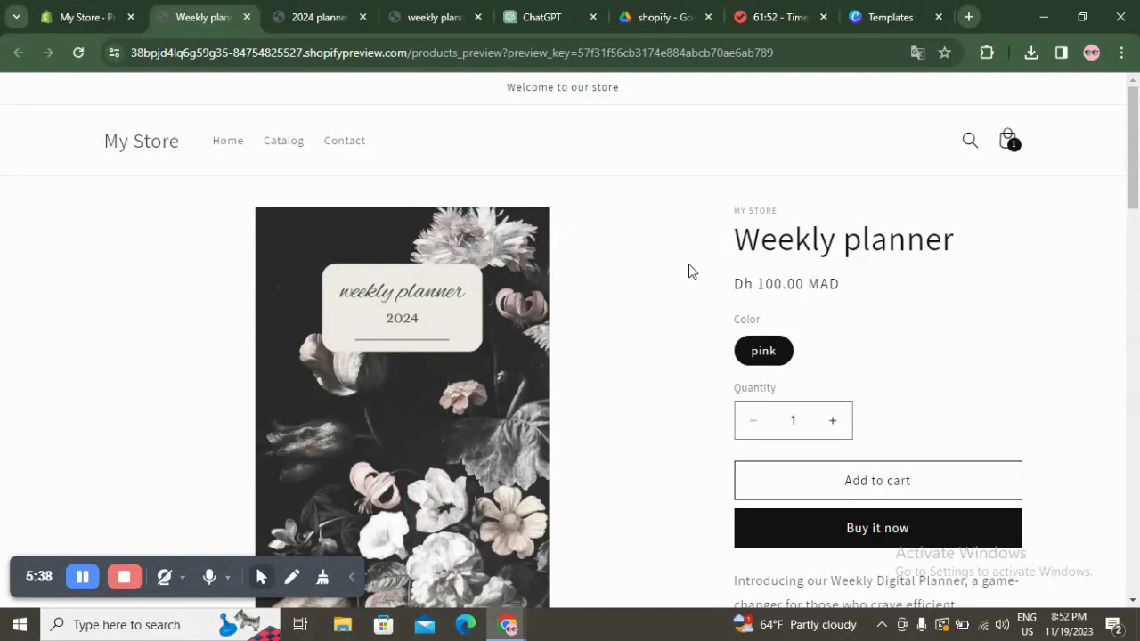
scroll(688, 270, "down", 10)
left_click(60, 9)
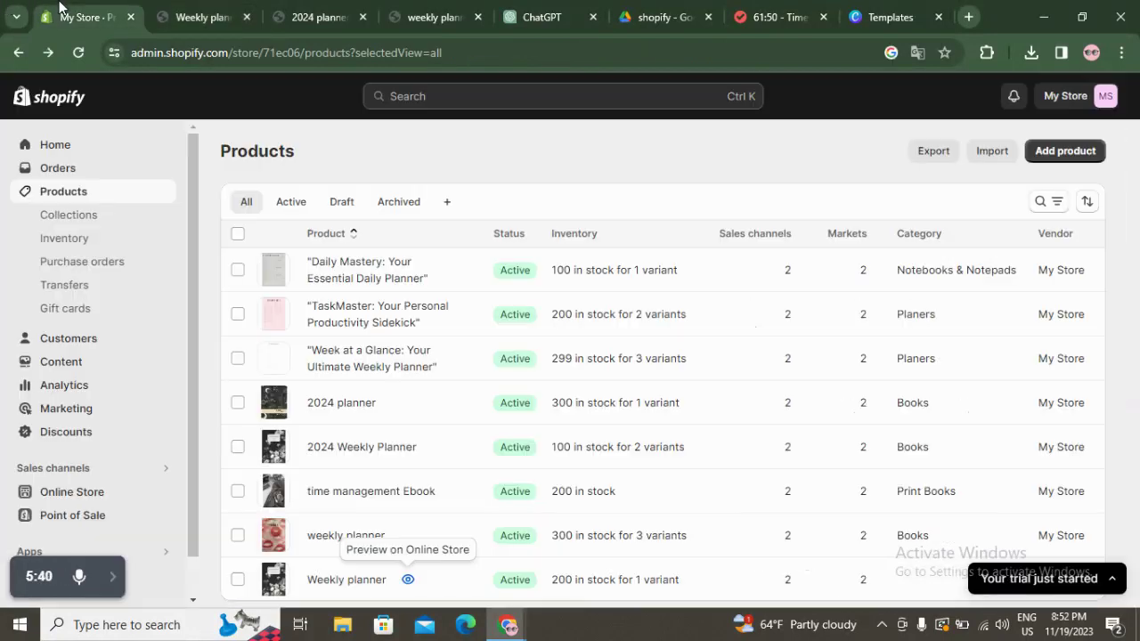
- Open the current Dawn theme in the editor from Online Store themes
left_click(93, 492)
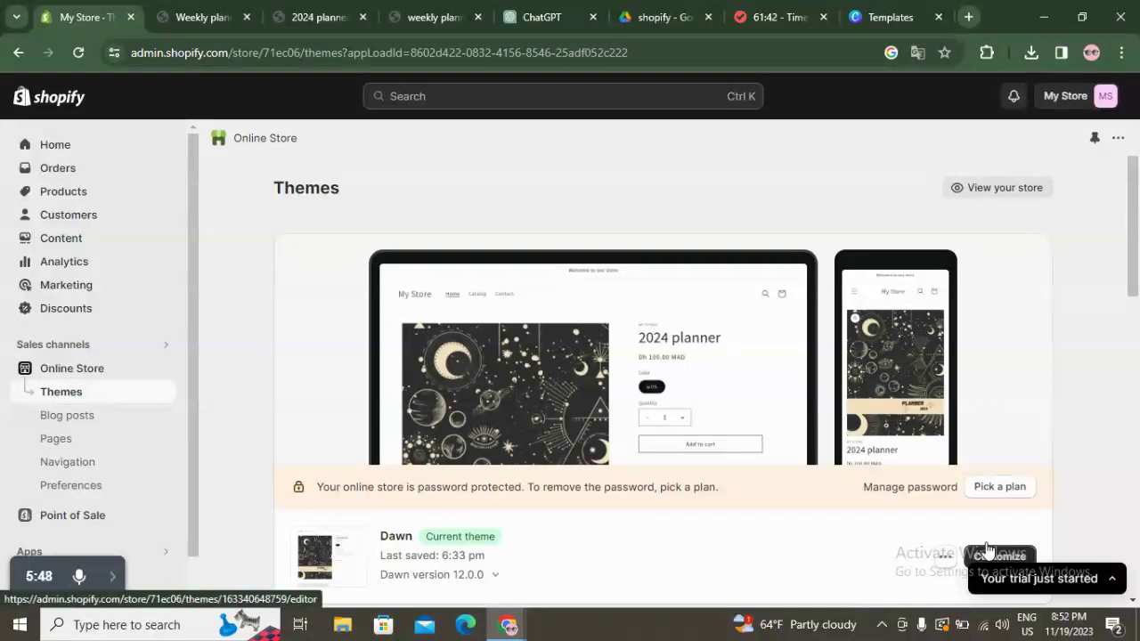
scroll(958, 499, "down", 2)
left_click(999, 392)
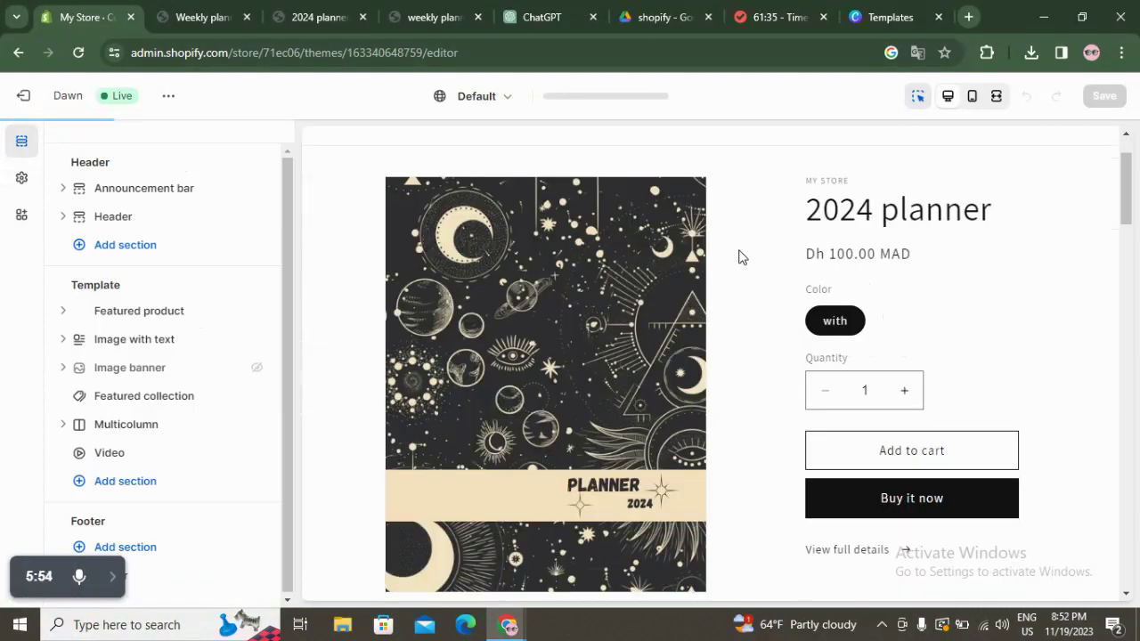
- Bring up the home page template's Add section list of 17 available sections
scroll(467, 254, "down", 3)
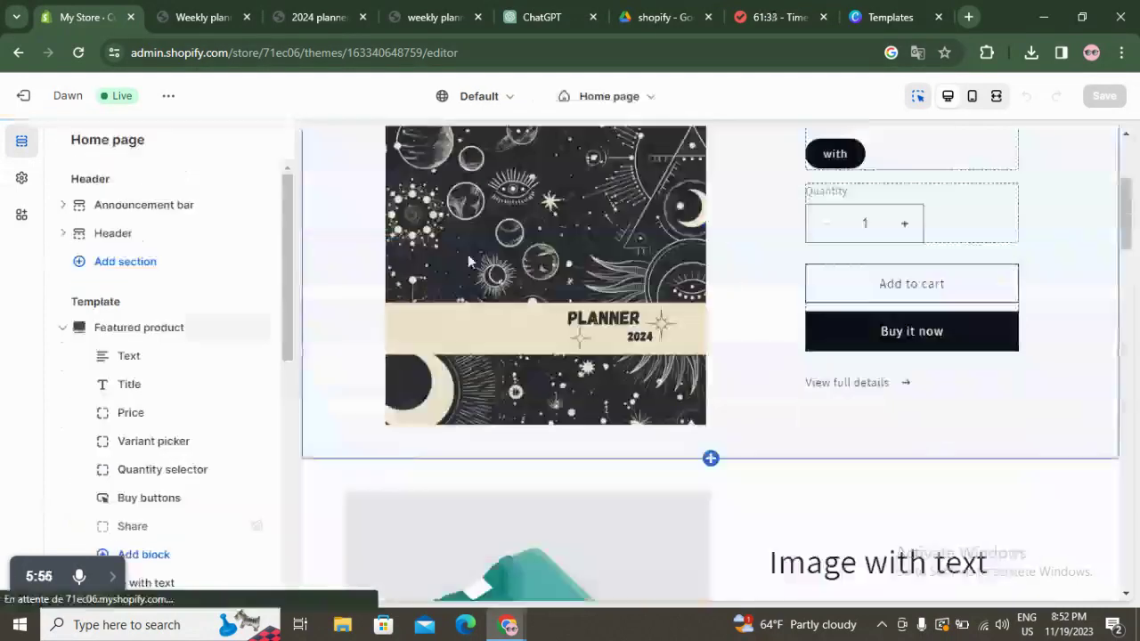
scroll(184, 406, "down", 5)
scroll(153, 333, "down", 2)
scroll(152, 333, "up", 2)
scroll(158, 421, "down", 1)
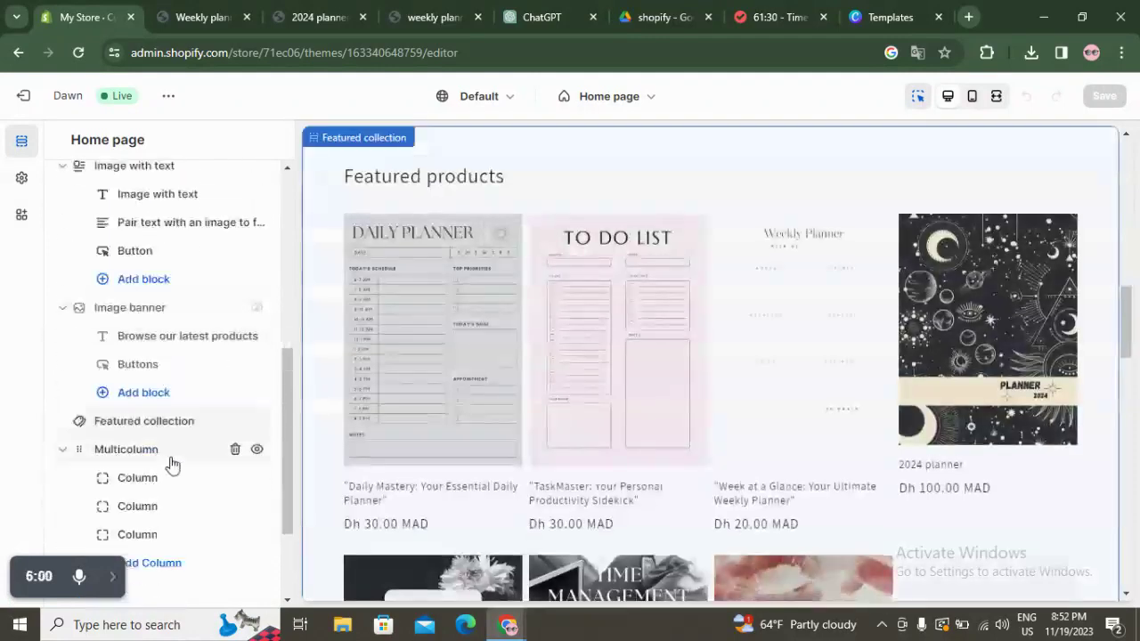
scroll(169, 467, "down", 2)
left_click(125, 479)
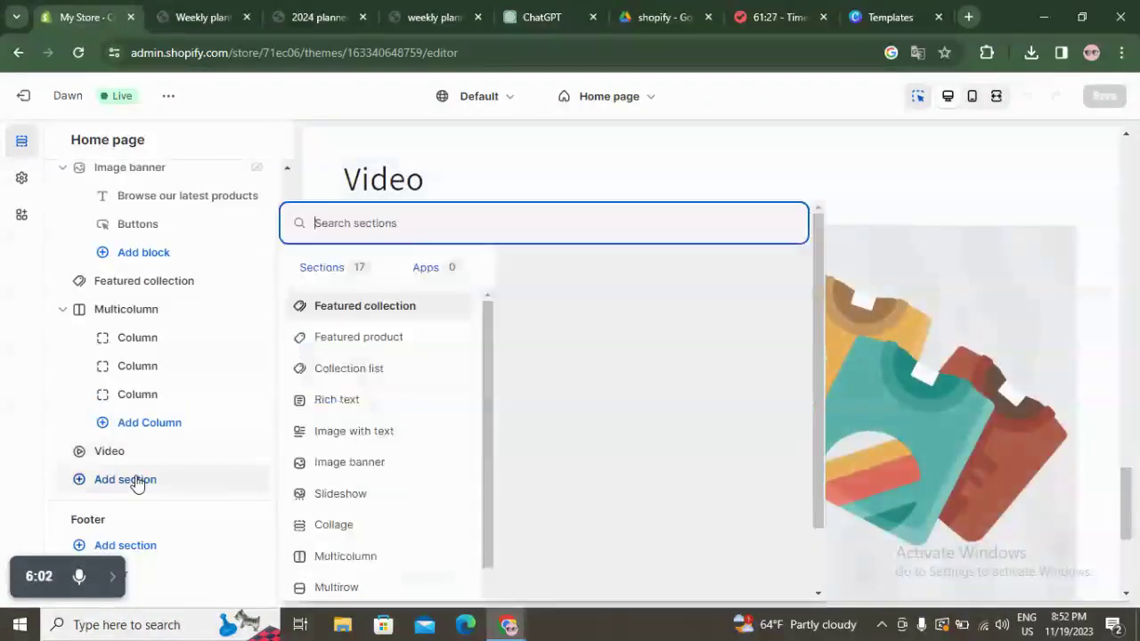
- Add a Featured product section to the home page showing the Weekly planner product
left_click(360, 336)
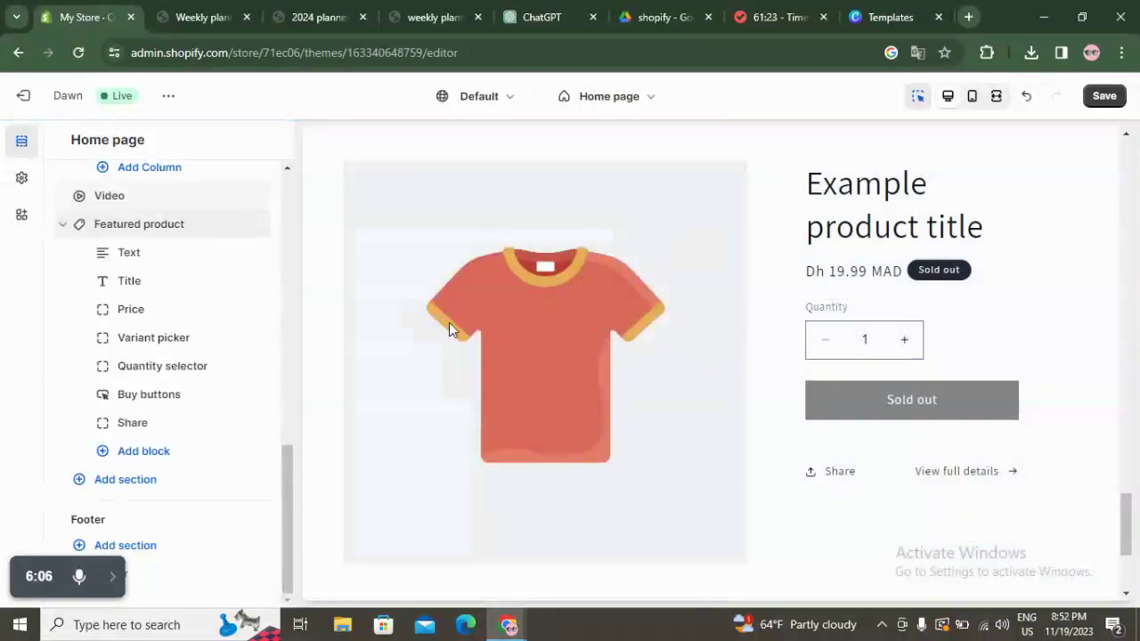
left_click(486, 266)
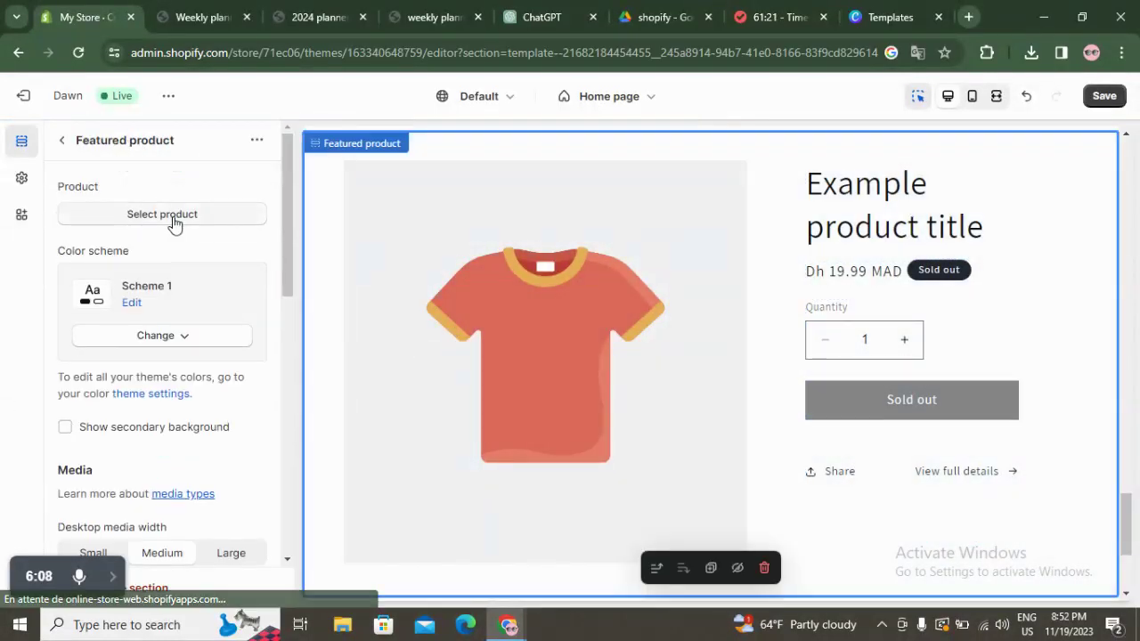
left_click(173, 222)
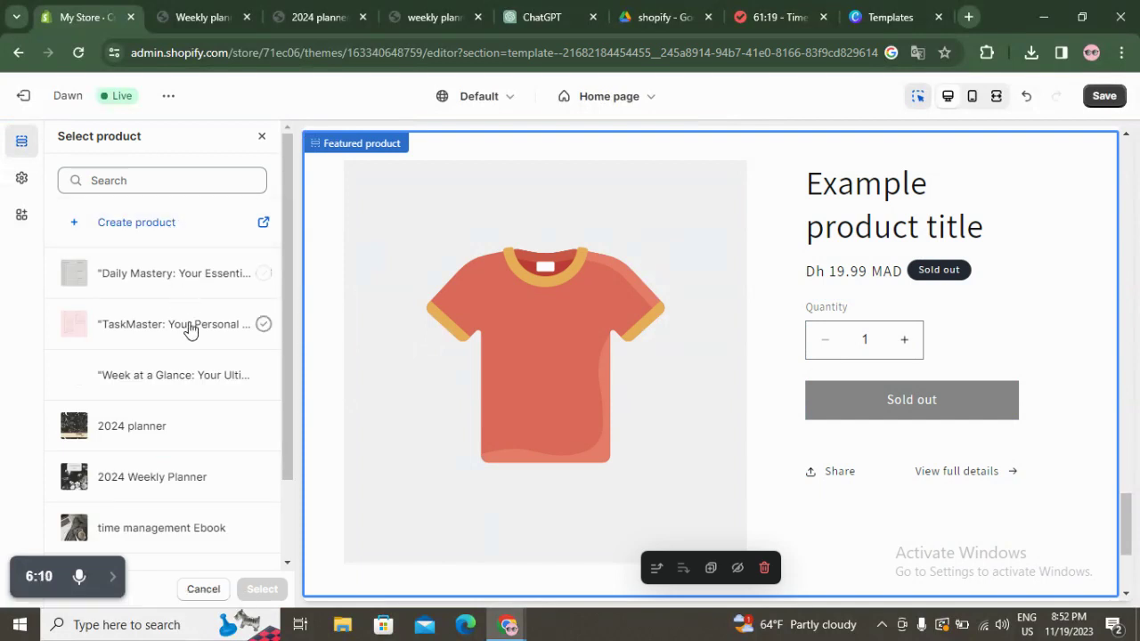
scroll(158, 481, "down", 2)
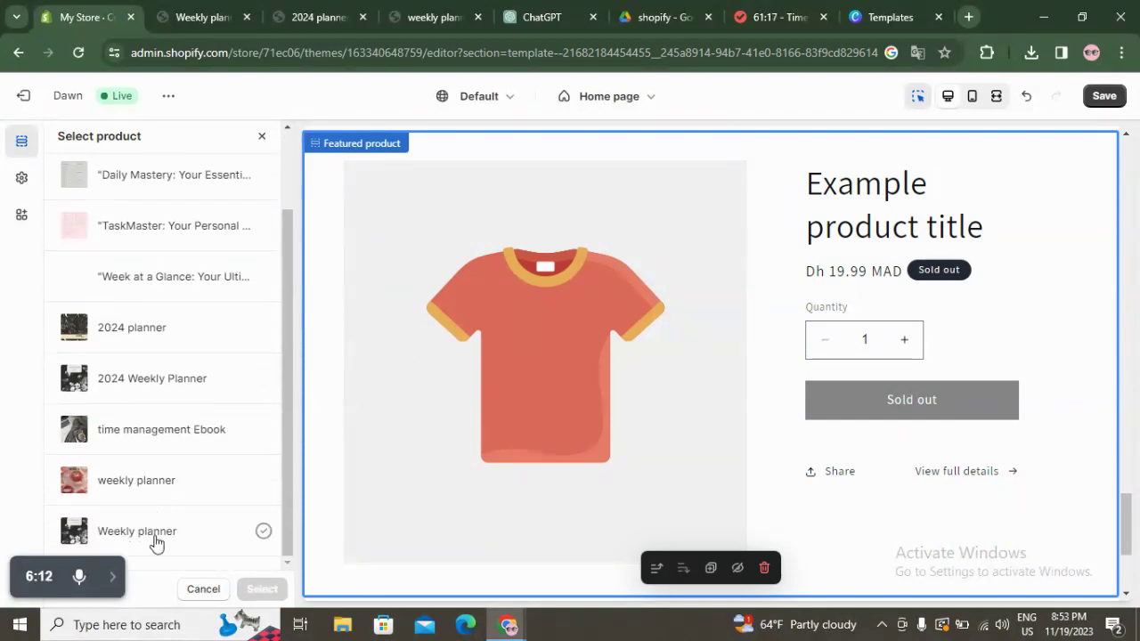
left_click(160, 535)
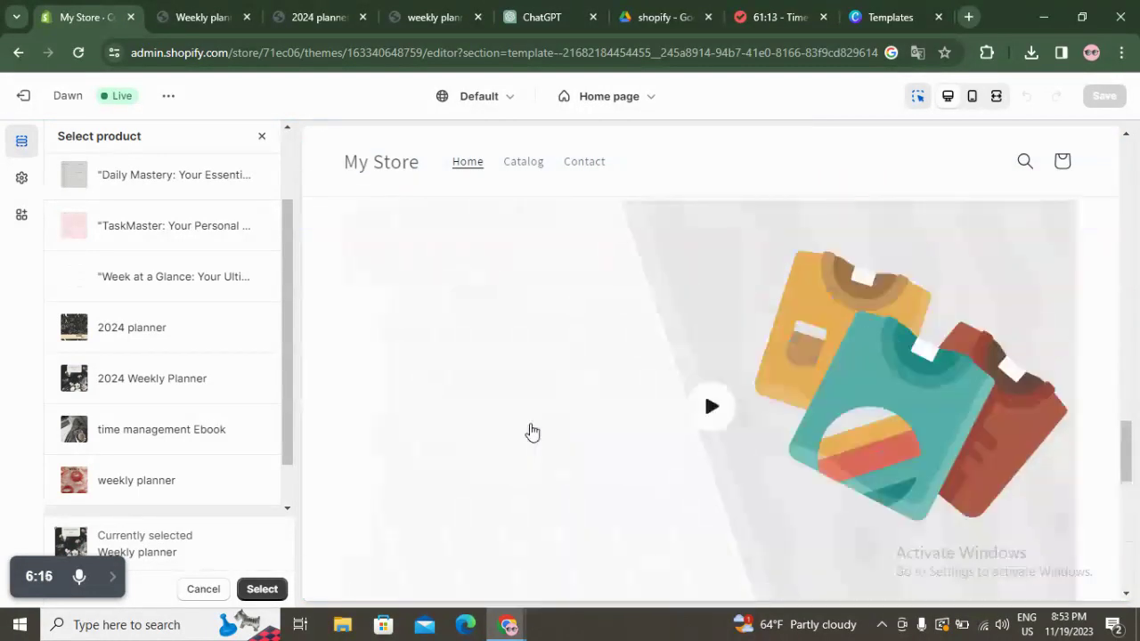
scroll(668, 419, "up", 1)
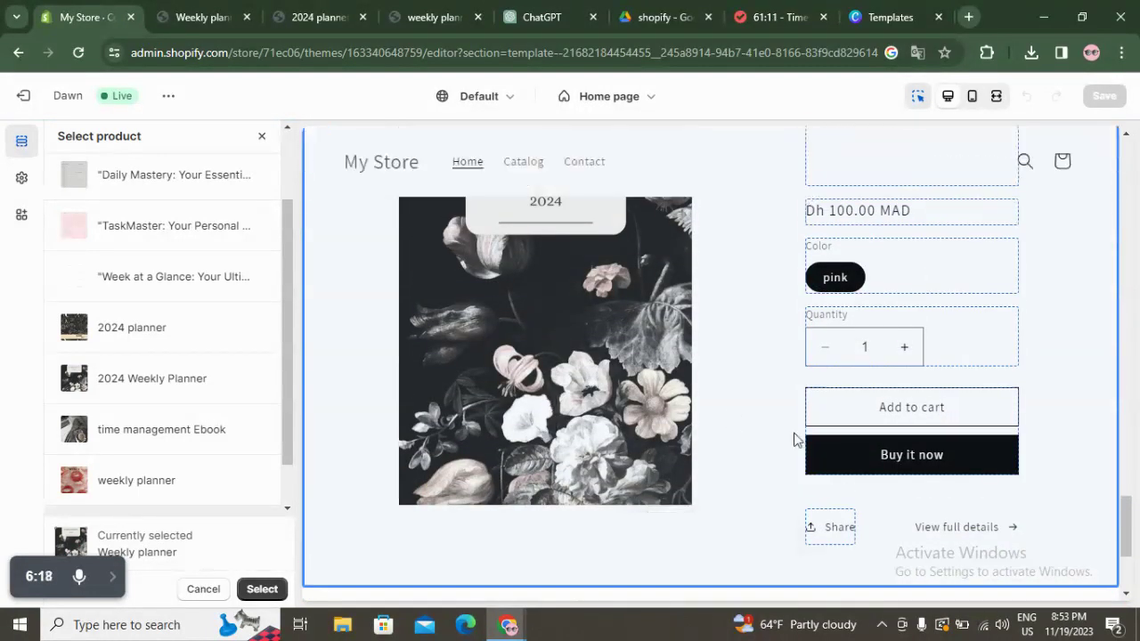
left_click(953, 469)
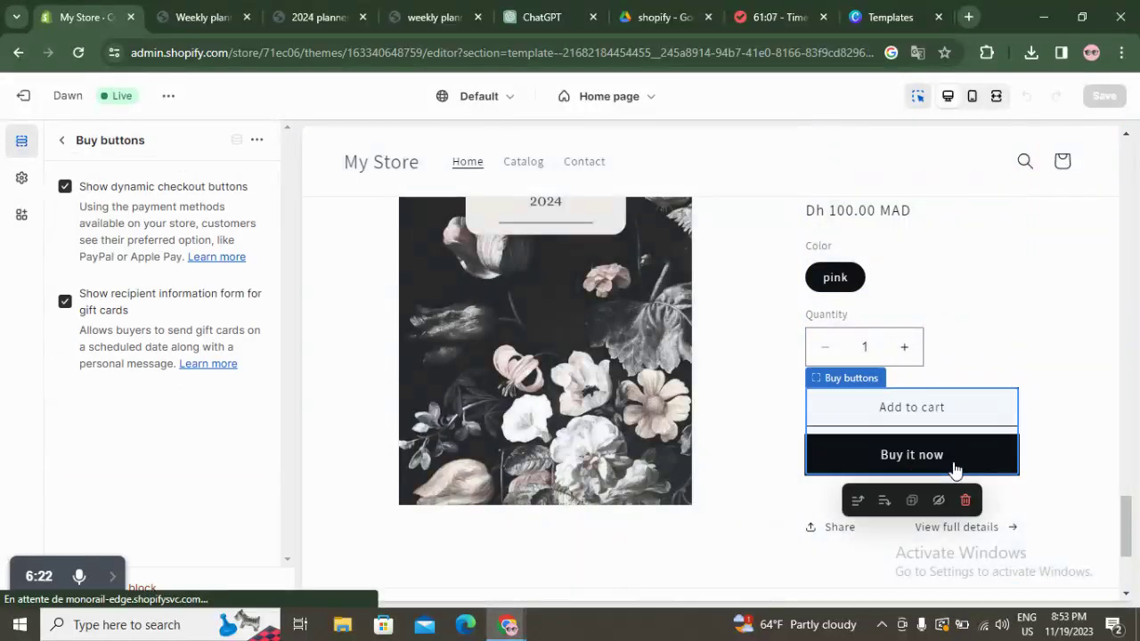
- Preview the Buy it now checkout for the Weekly planner, including the contact email field
left_click(824, 456)
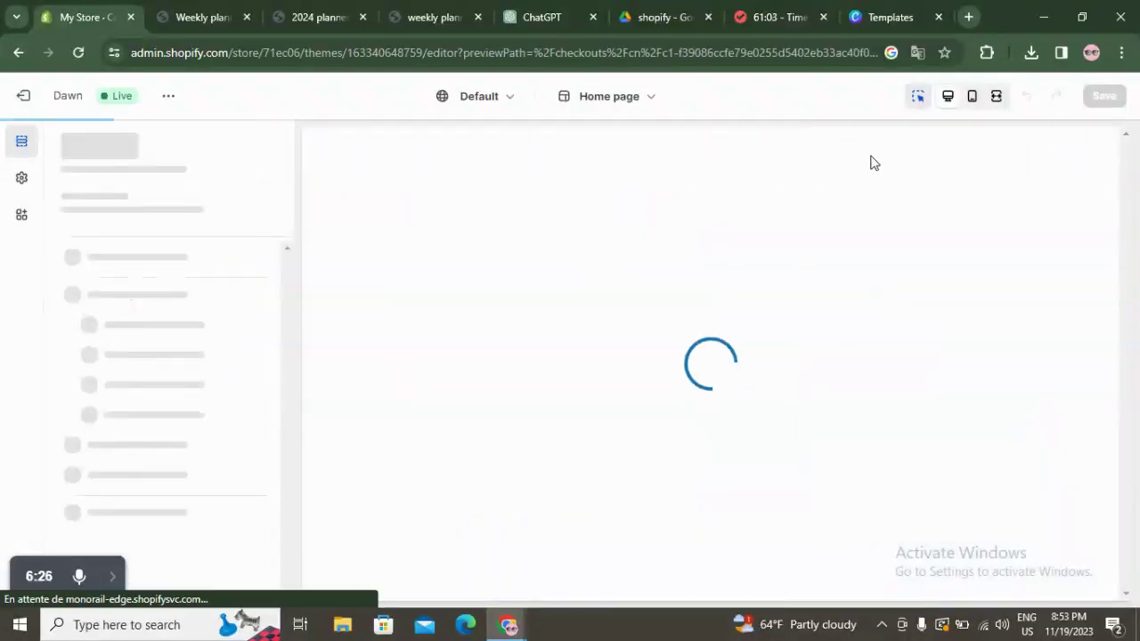
scroll(763, 227, "down", 1)
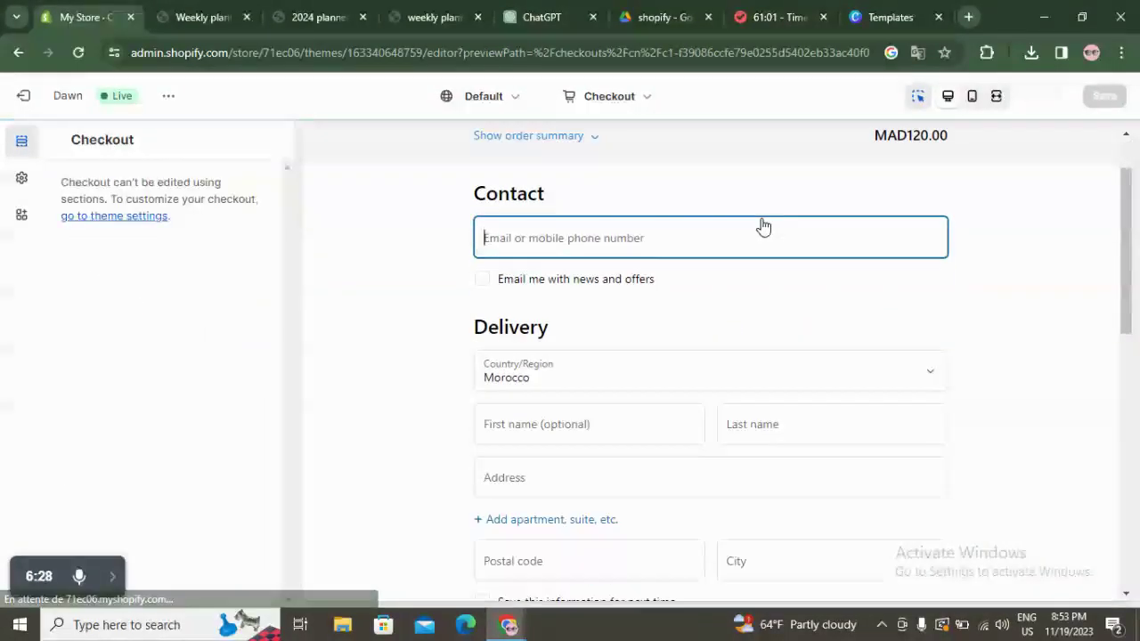
scroll(763, 227, "down", 8)
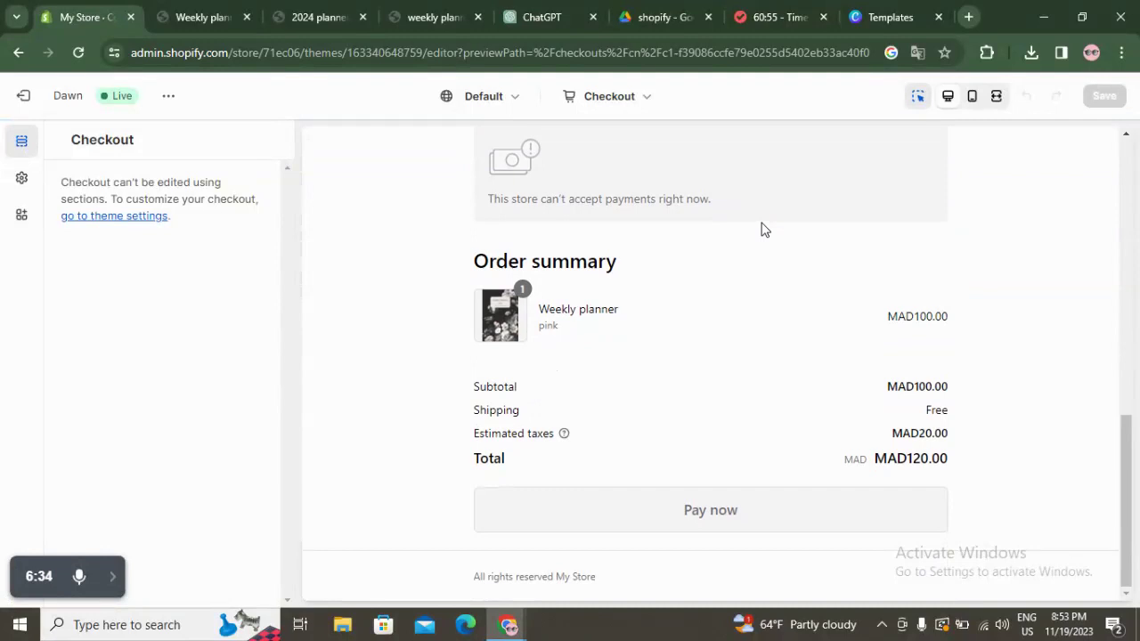
scroll(763, 230, "up", 2)
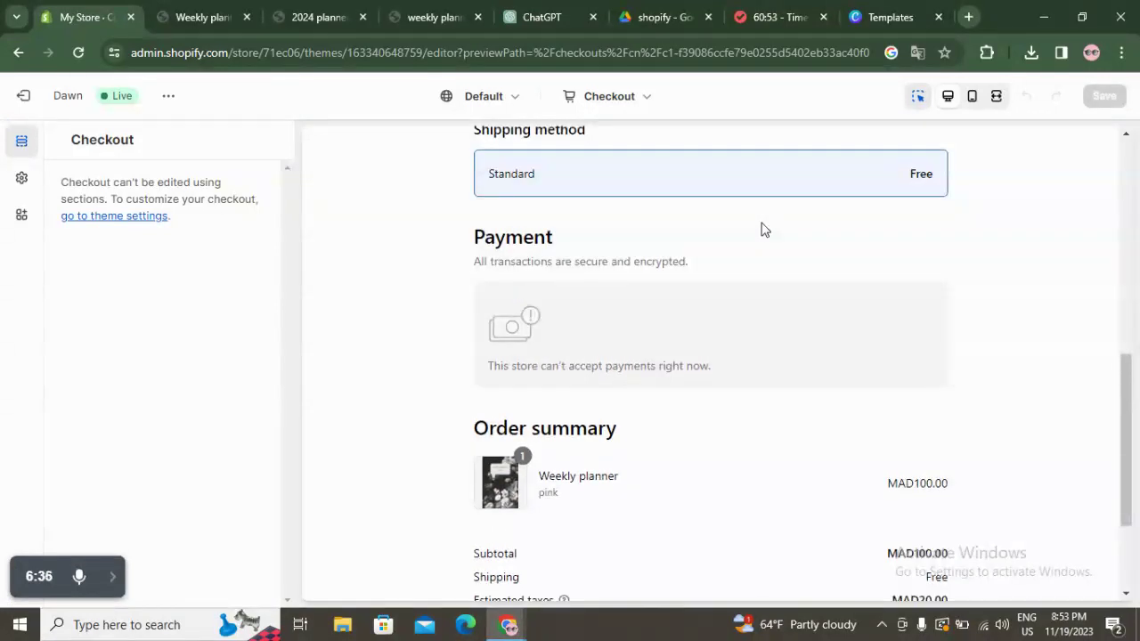
scroll(763, 230, "down", 2)
scroll(763, 230, "up", 10)
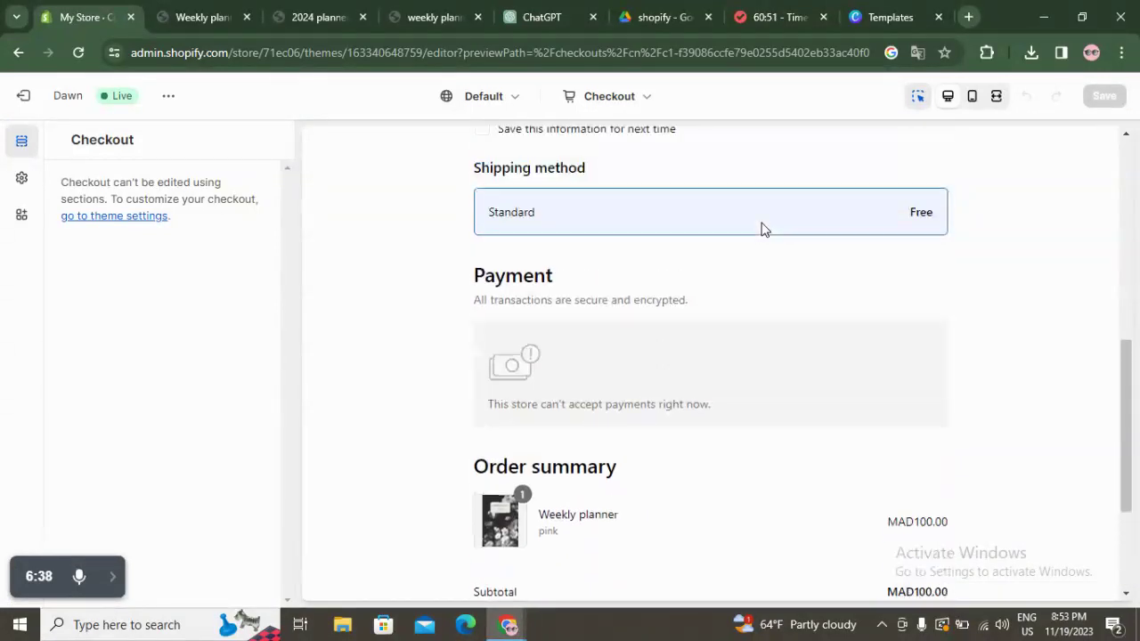
left_click(558, 326)
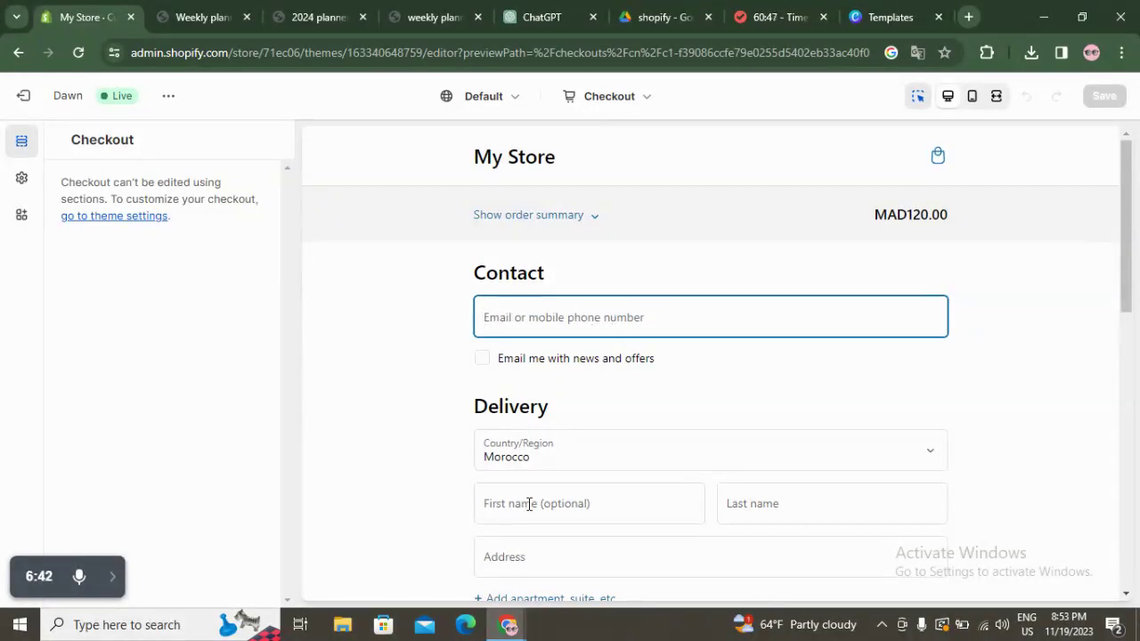
scroll(529, 504, "down", 5)
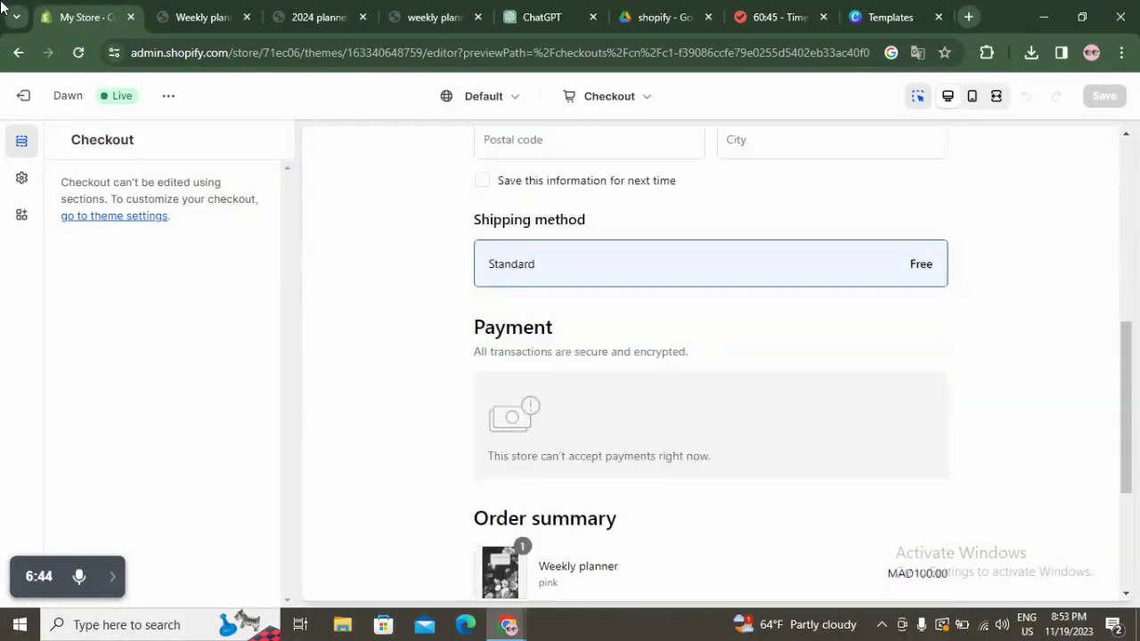
- Exit the theme editor without saving, then reopen the current theme's editor
left_click(22, 96)
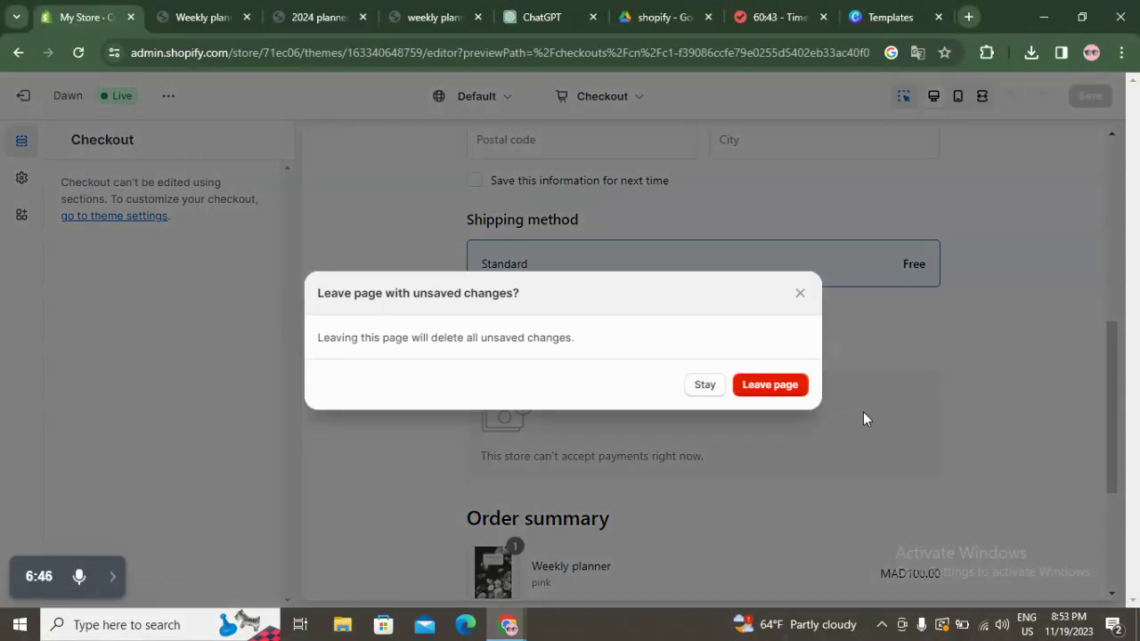
left_click(786, 387)
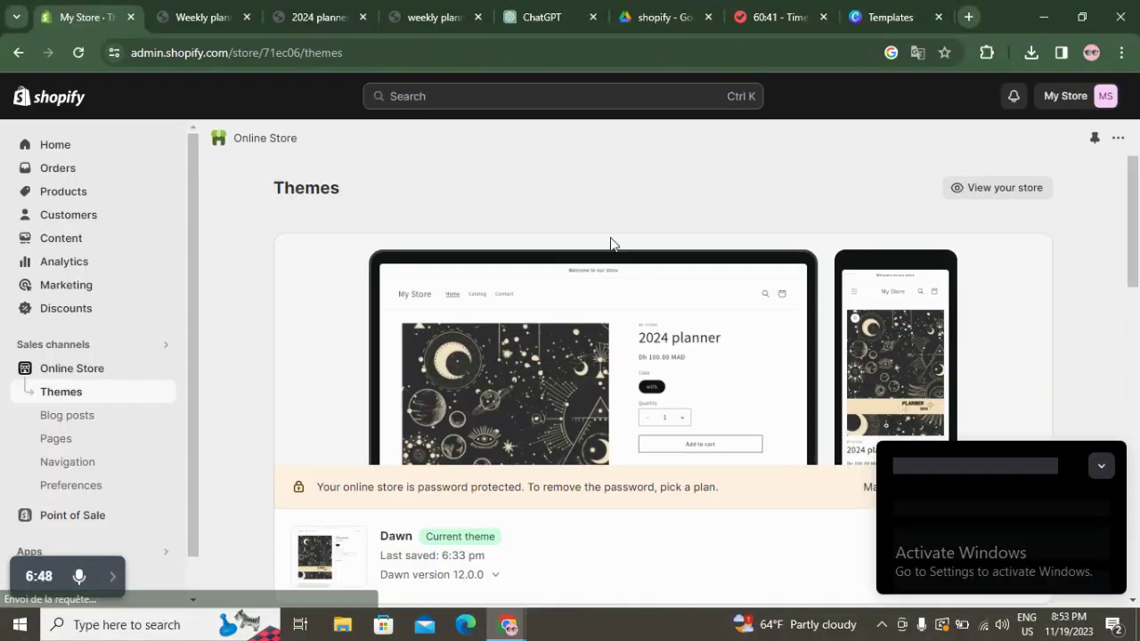
scroll(526, 458, "down", 2)
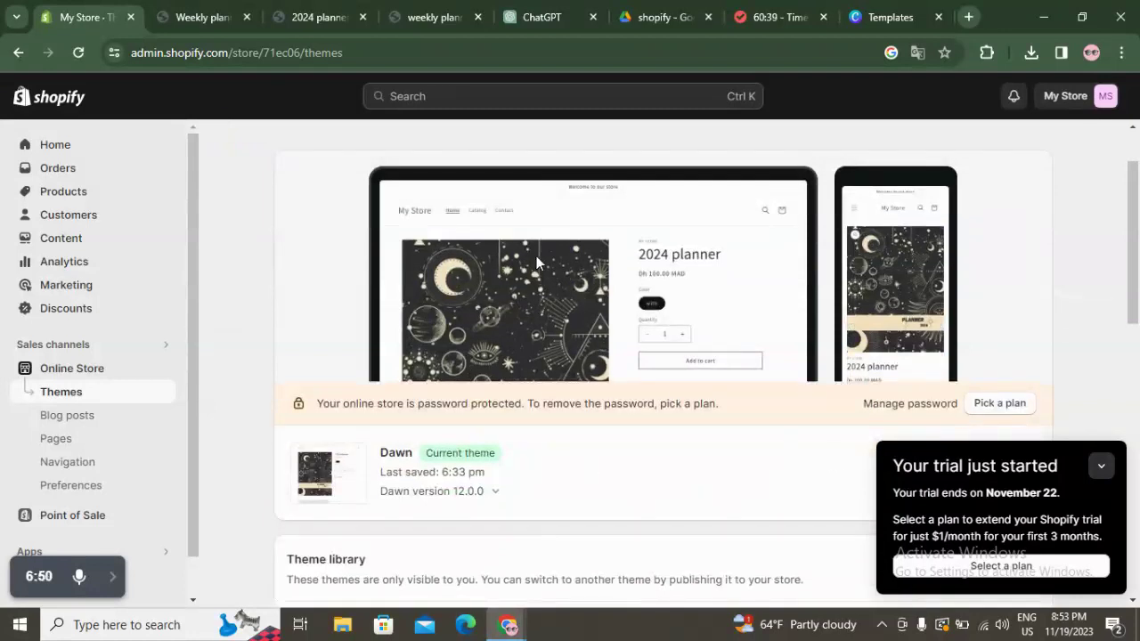
scroll(845, 451, "down", 4)
left_click(998, 308)
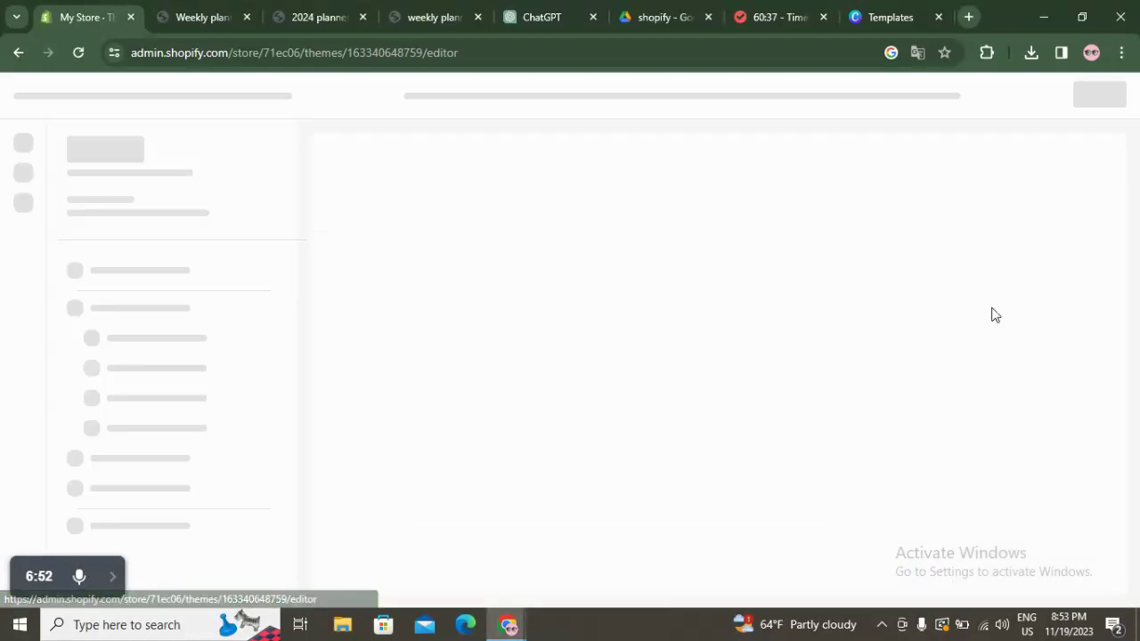